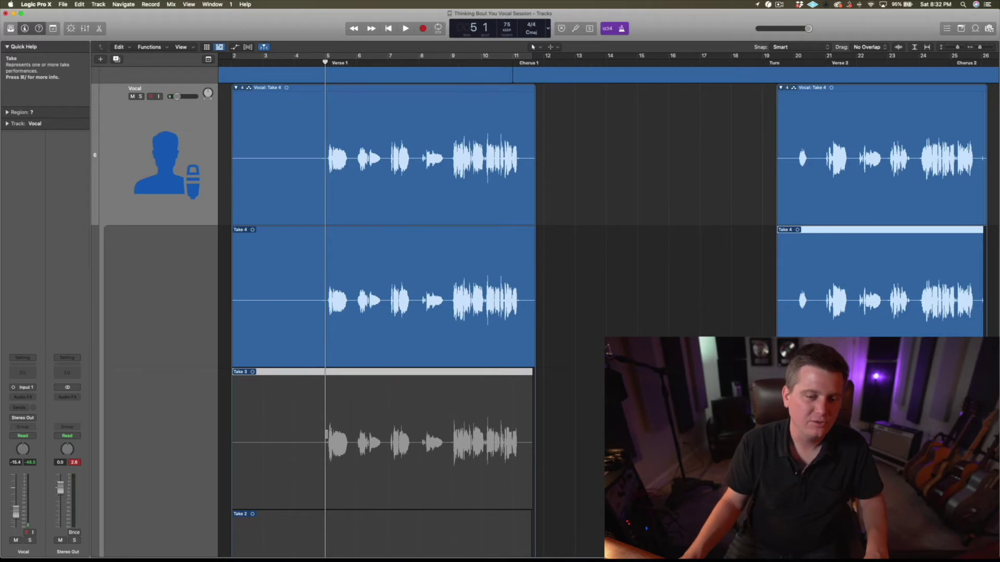
Comp the first two Verse 1 phrases from Take 3, and switch that same section back to Take 4.
drag(325, 430, 352, 430)
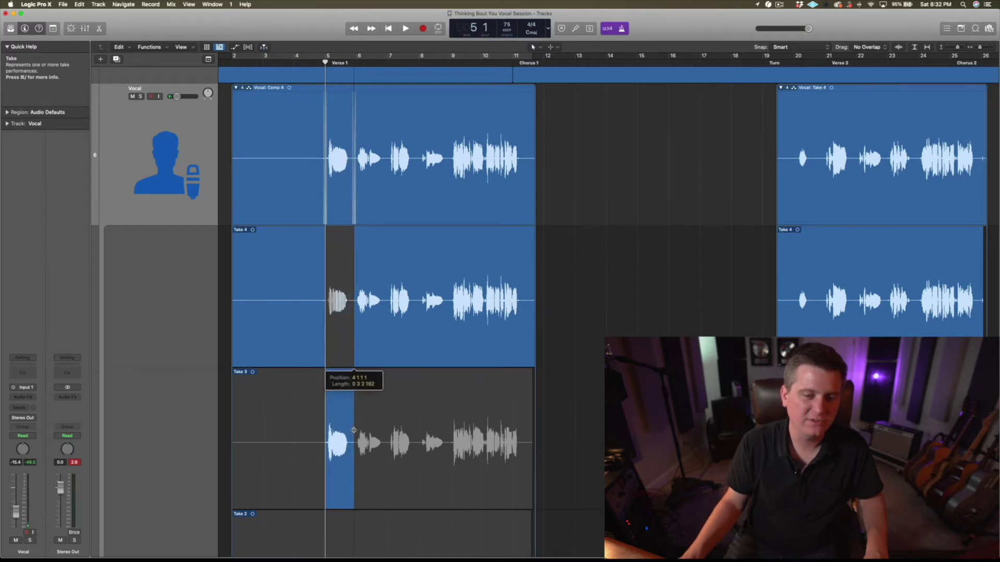
drag(355, 435, 389, 432)
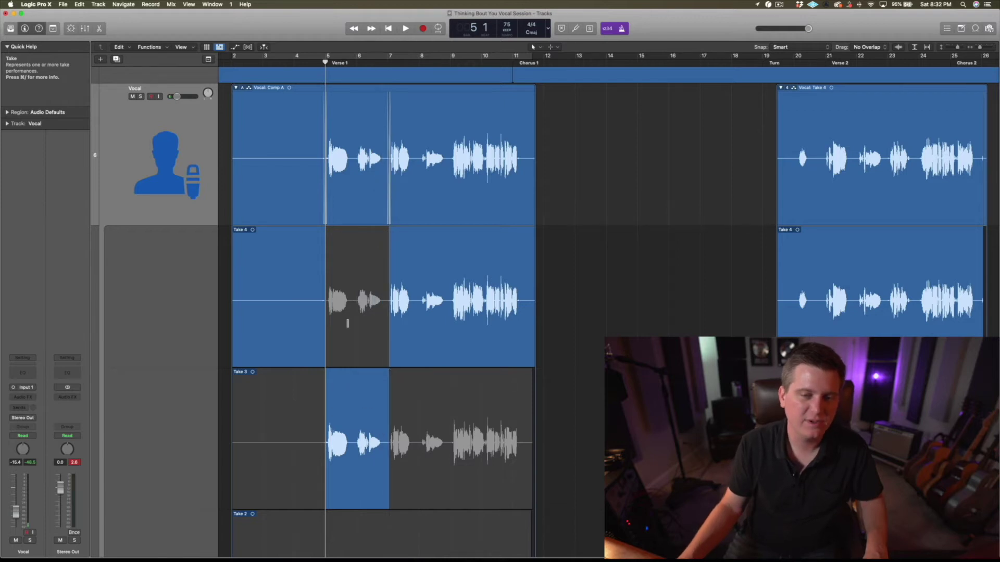
click(344, 352)
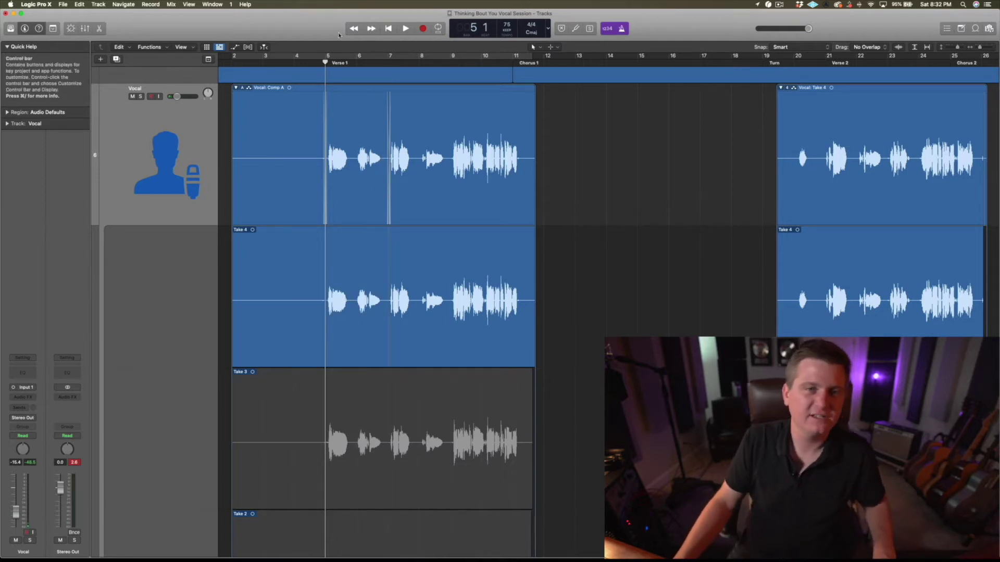
Move the playhead to the start of Verse 1 on the expanded Vocal take folder.
click(321, 63)
key(super+Right)
key(super+Right)
key(super+Right)
key(super+Right)
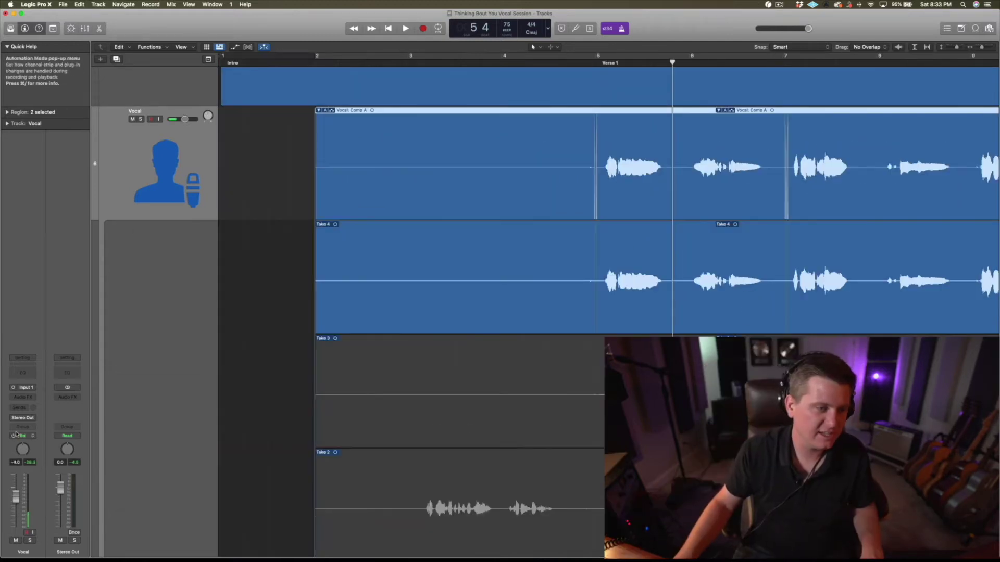
Insert a Compressor on the Vocal channel strip using the Vintage FET model, and close its plug-in window.
click(20, 398)
mouse_move(37, 422)
click(85, 414)
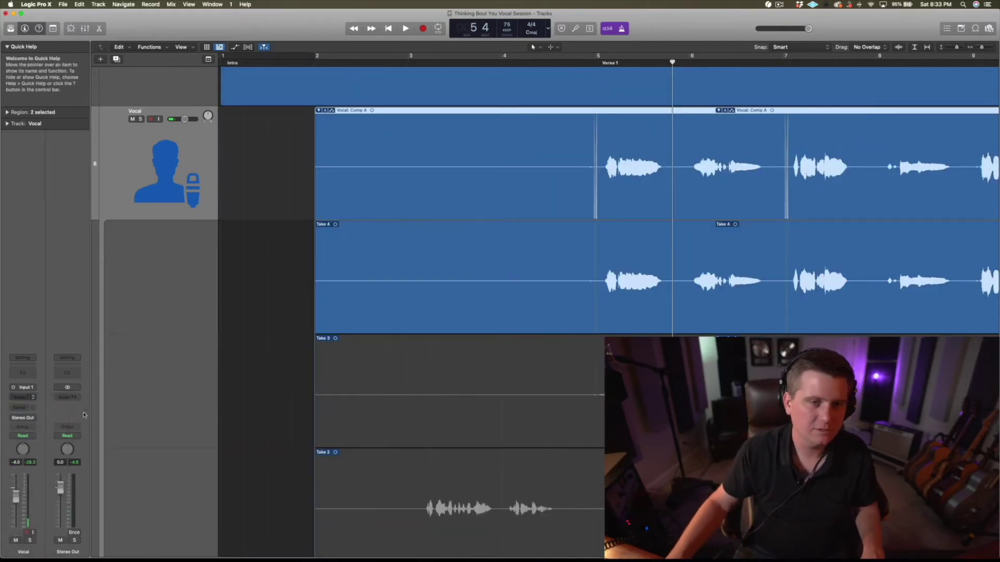
click(659, 170)
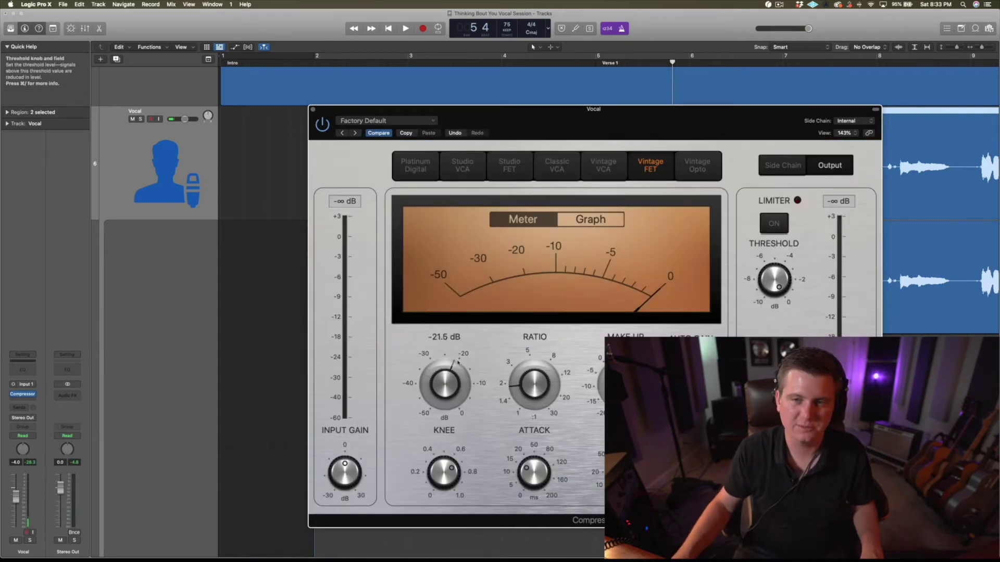
click(314, 110)
click(27, 393)
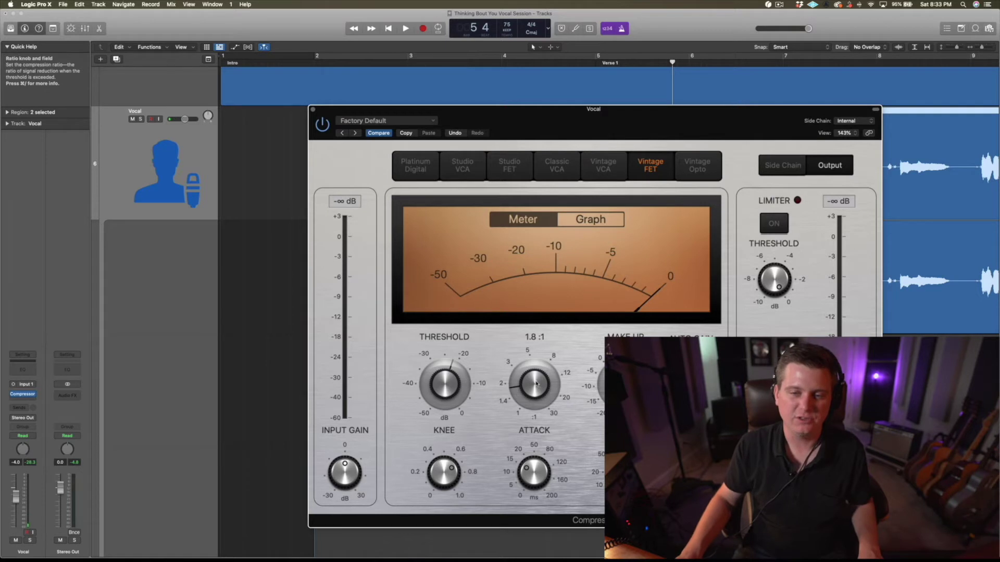
click(313, 110)
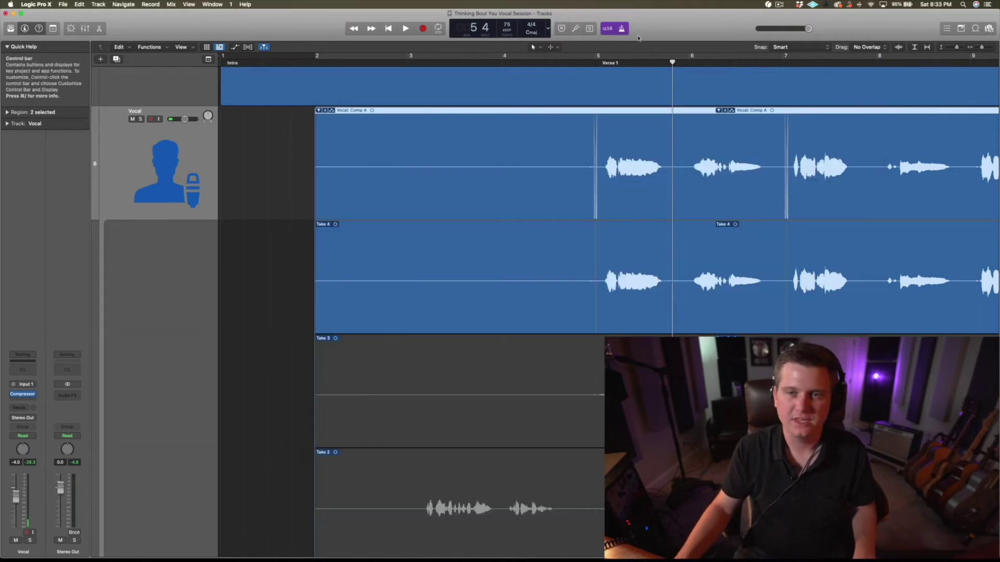
Play the opening two Verse 1 phrases of Take 4 from bar 5, and replay them once more.
double_click(593, 62)
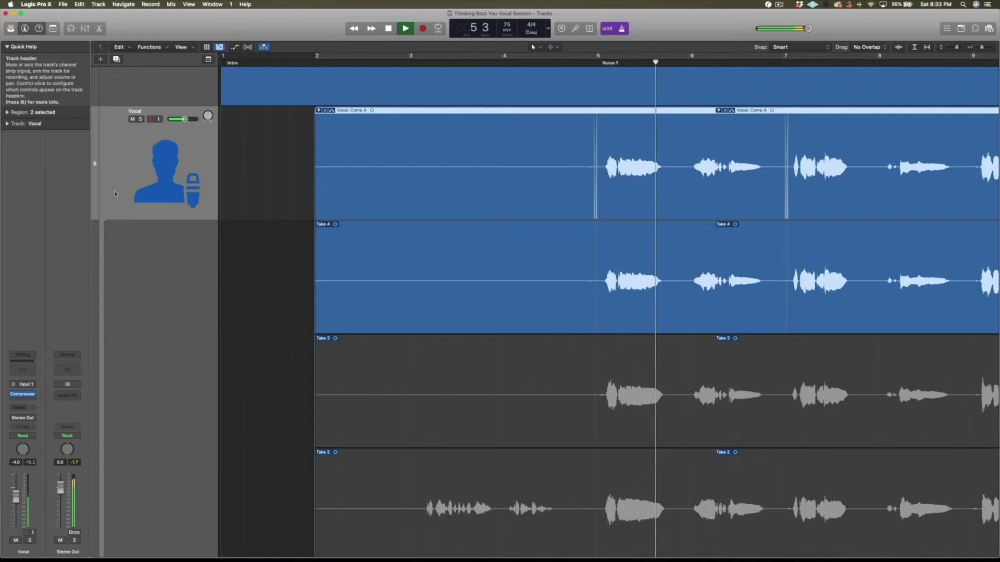
scroll(393, 209, right, 10)
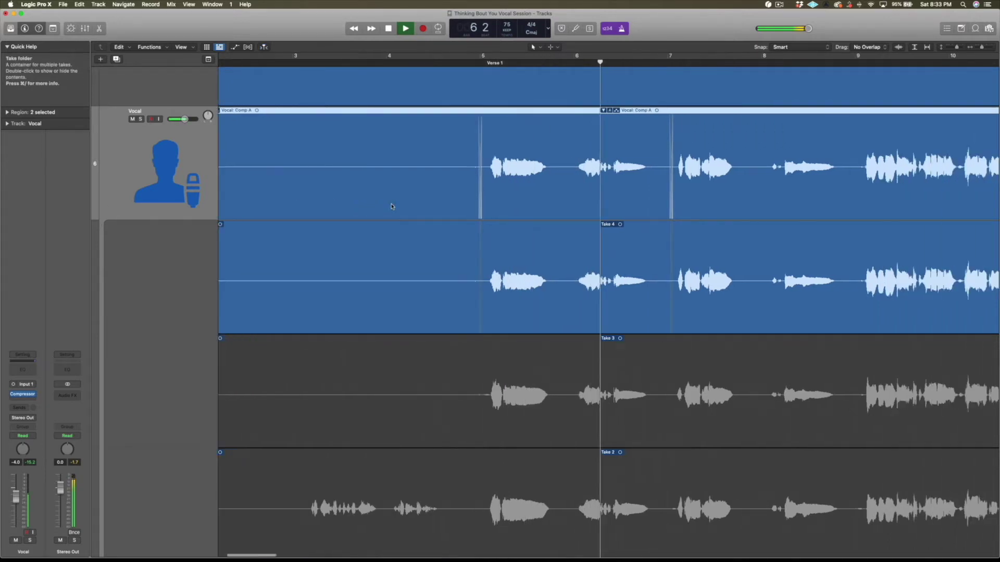
scroll(424, 205, down, 2)
key(space)
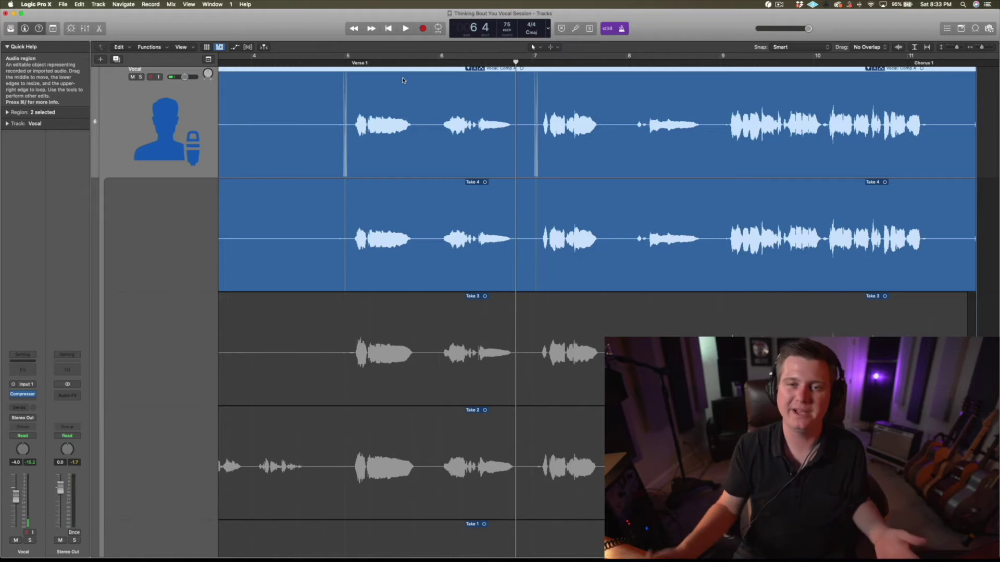
click(345, 62)
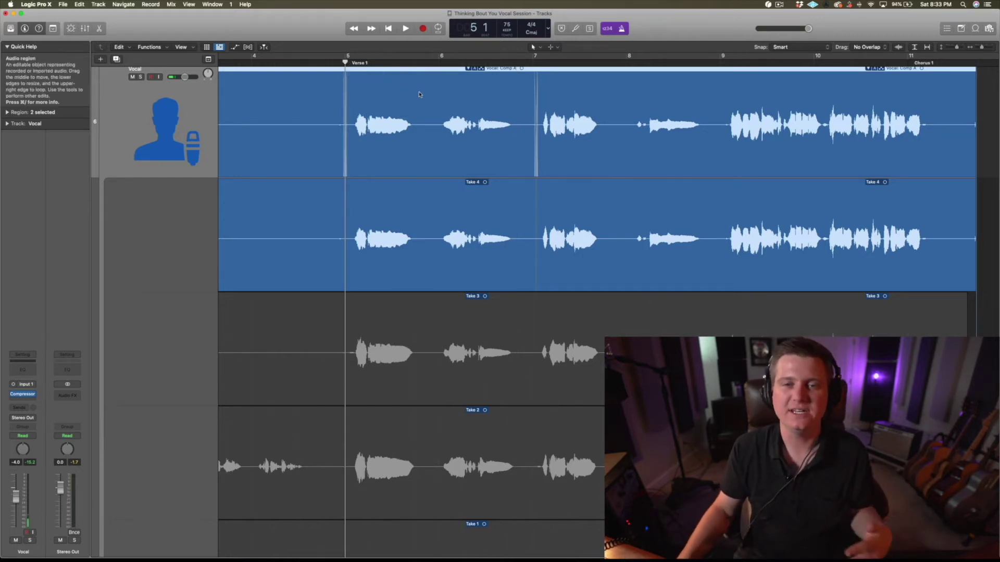
key(space)
key(super+Right)
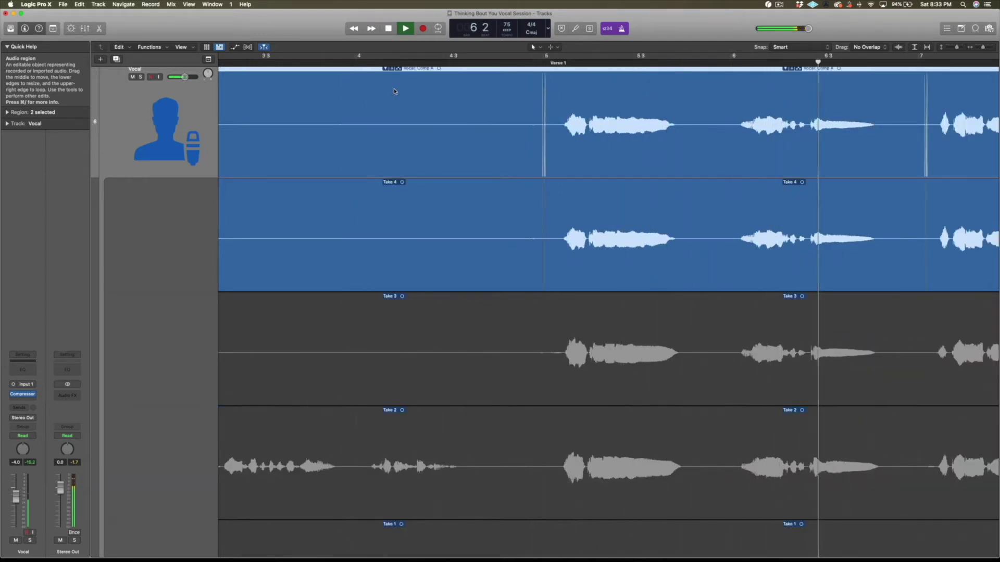
scroll(432, 108, right, 2)
key(space)
Switch the first two Verse 1 phrases of the vocal comp to Take 3 and play them from bar 5.
key(super+z)
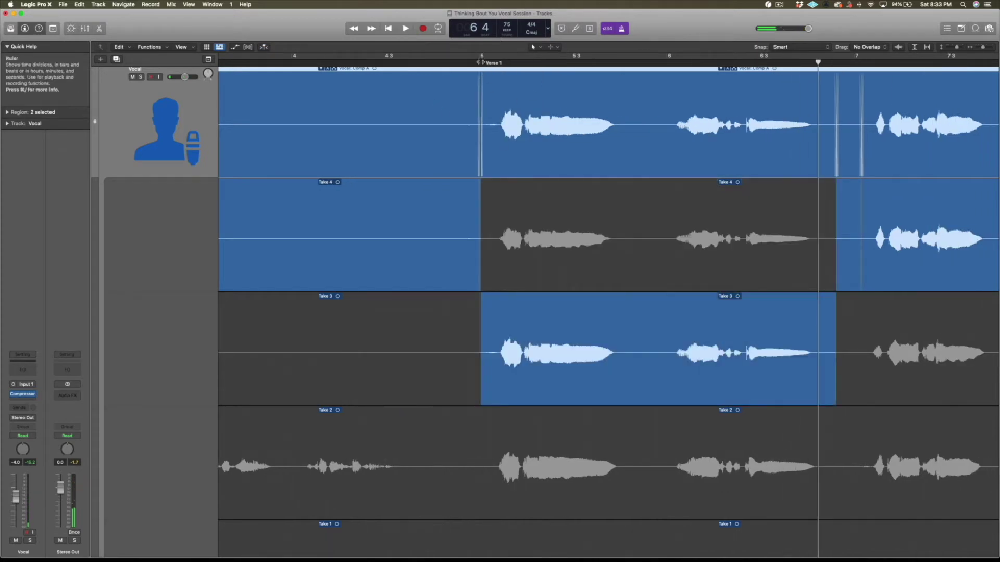
key(space)
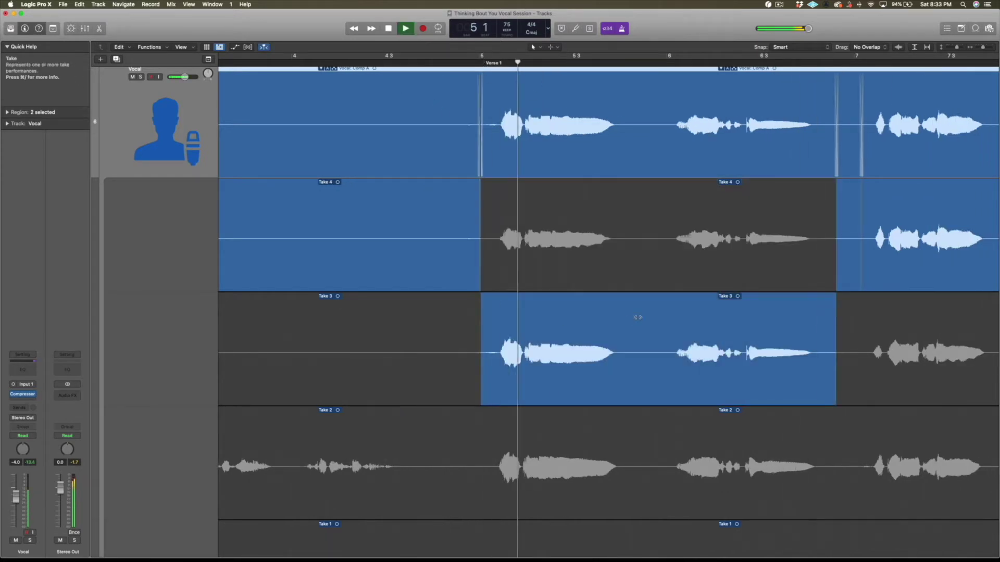
scroll(638, 317, down, 2)
scroll(637, 317, right, 3)
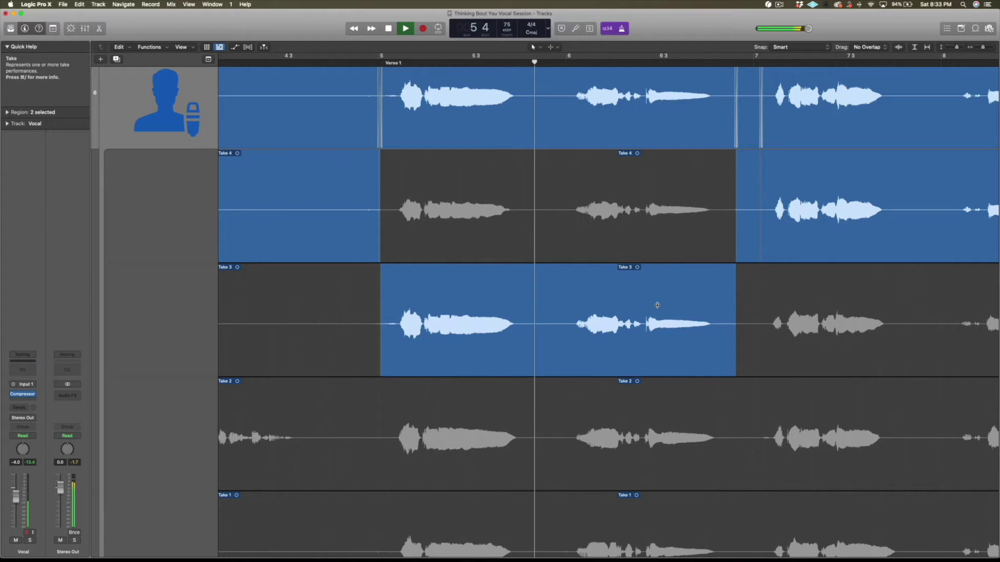
key(super+Left)
scroll(662, 307, right, 2)
scroll(662, 308, down, 2)
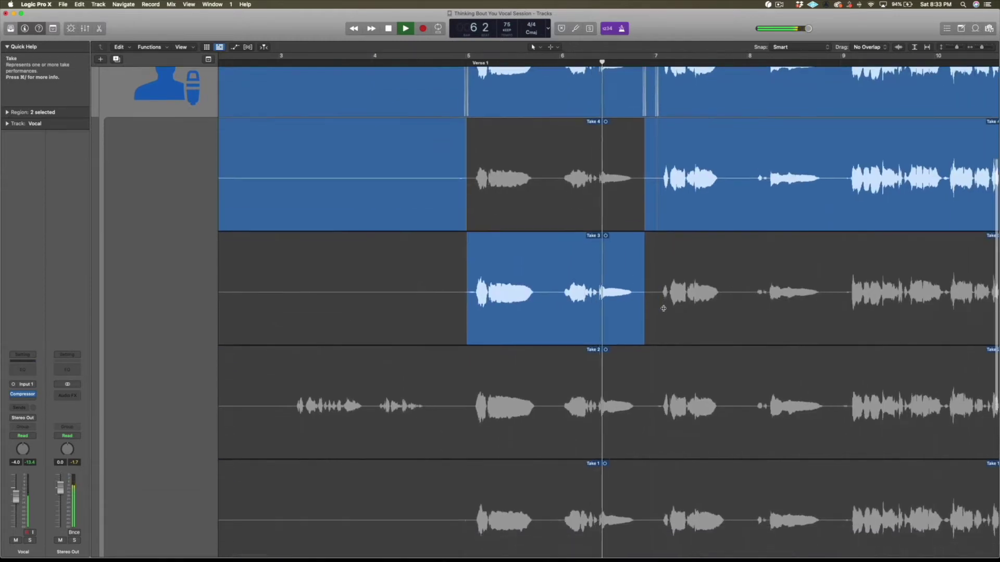
Switch the first two Verse 1 phrases of the vocal comp to Take 2 and play them from bar 5.
scroll(663, 308, down, 2)
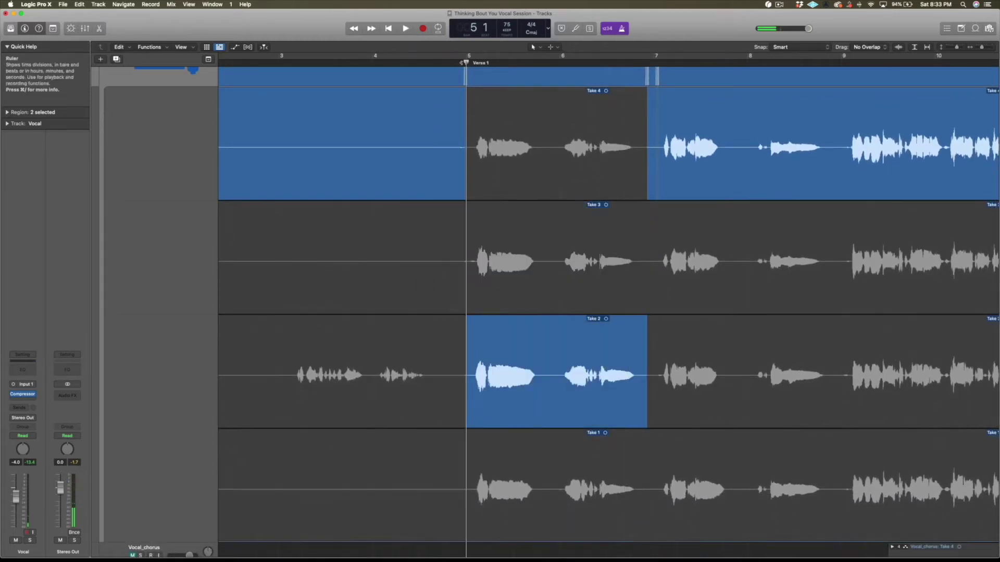
key(space)
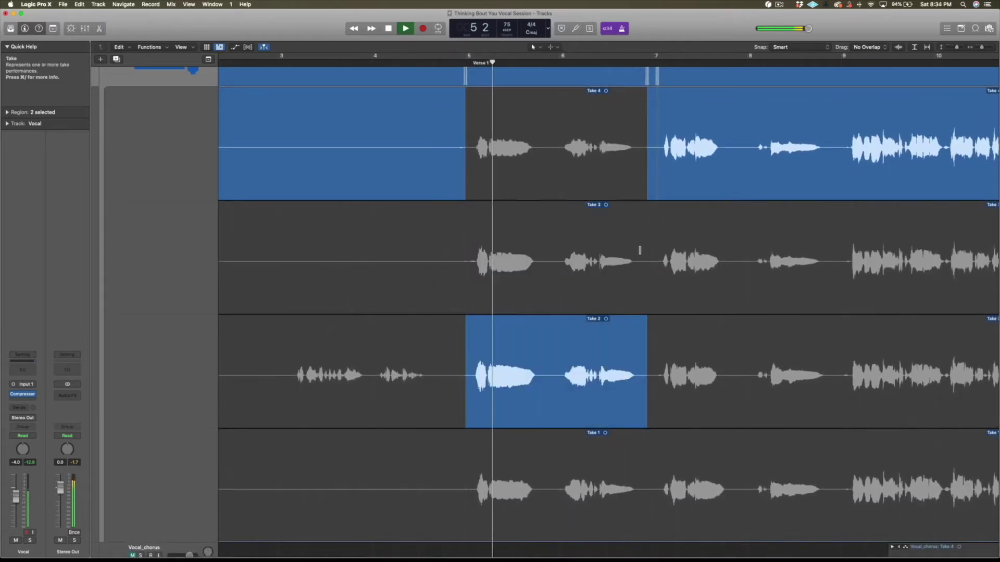
scroll(643, 243, down, 3)
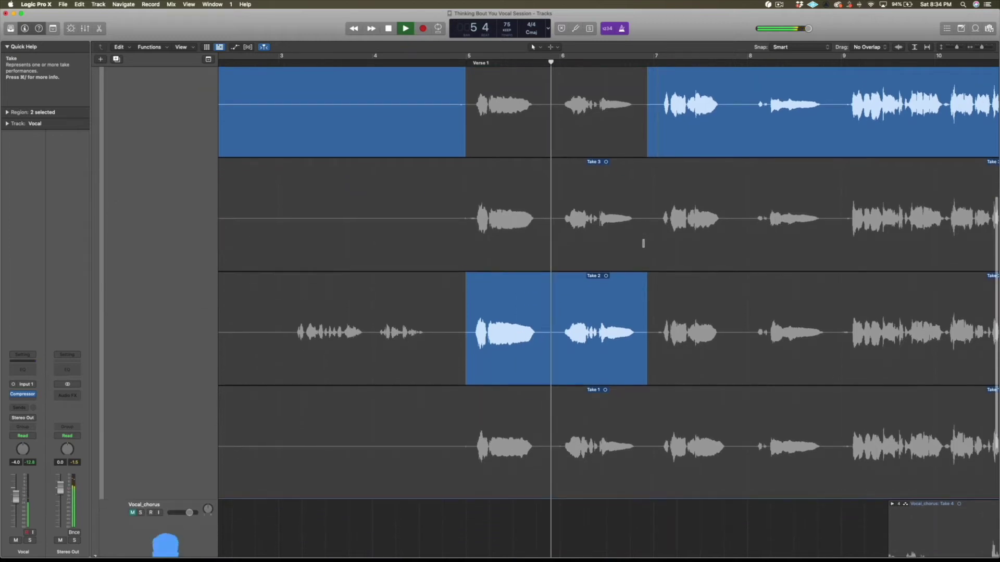
scroll(643, 243, down, 3)
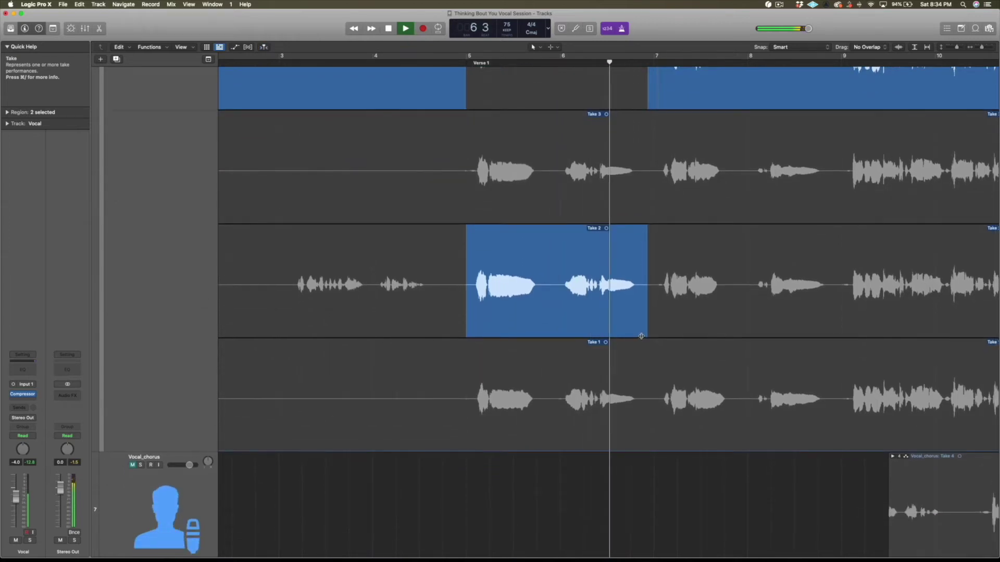
key(space)
Switch the opening two Verse 1 phrases to Take 1 and set an active cycle range over them, from bar 5 to about bar 7.
click(596, 359)
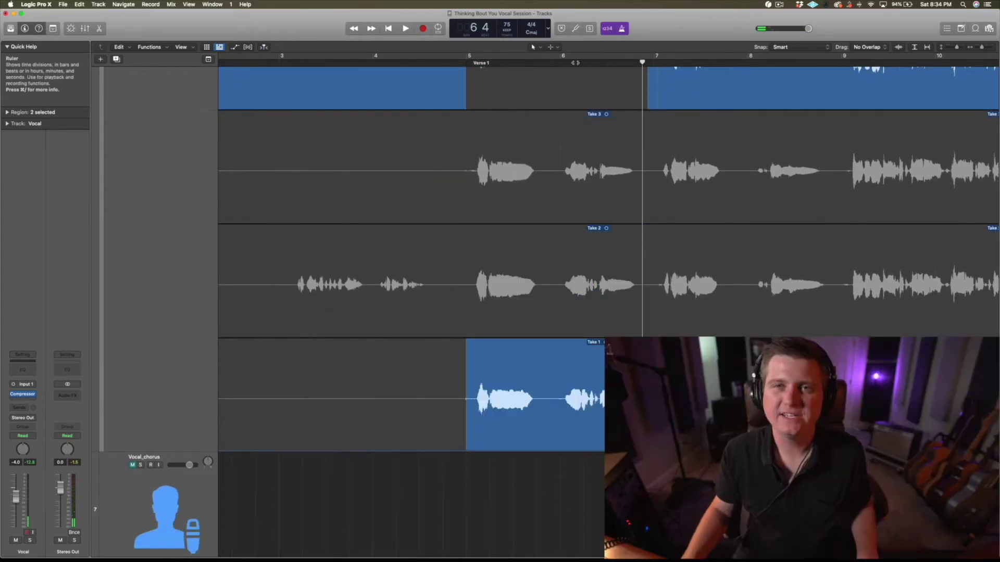
click(463, 64)
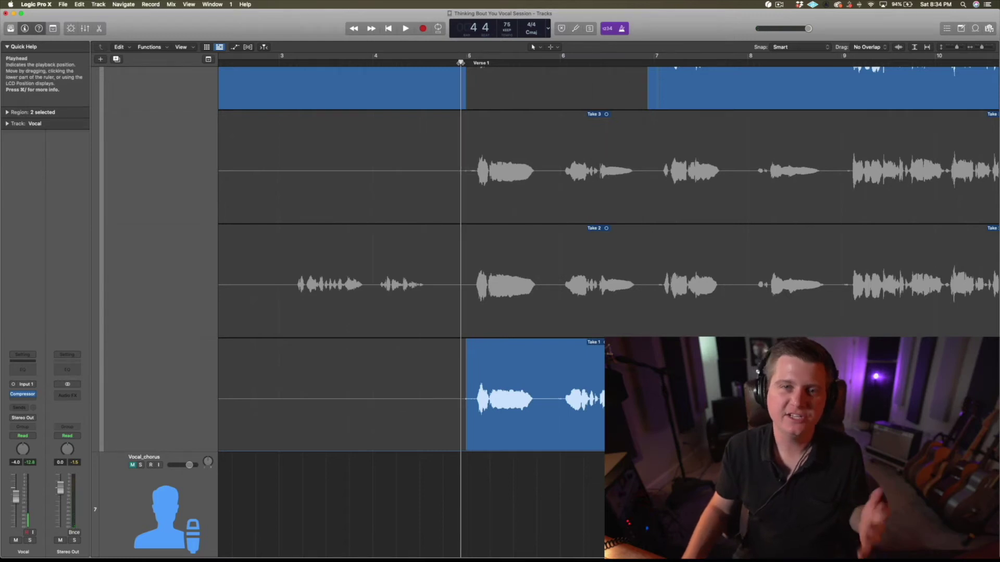
click(466, 59)
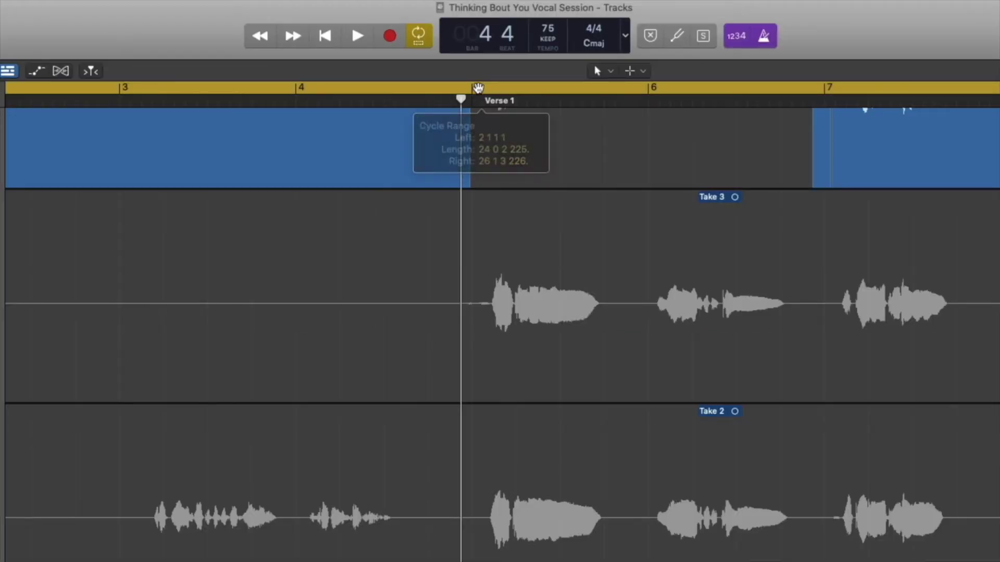
drag(478, 87, 528, 89)
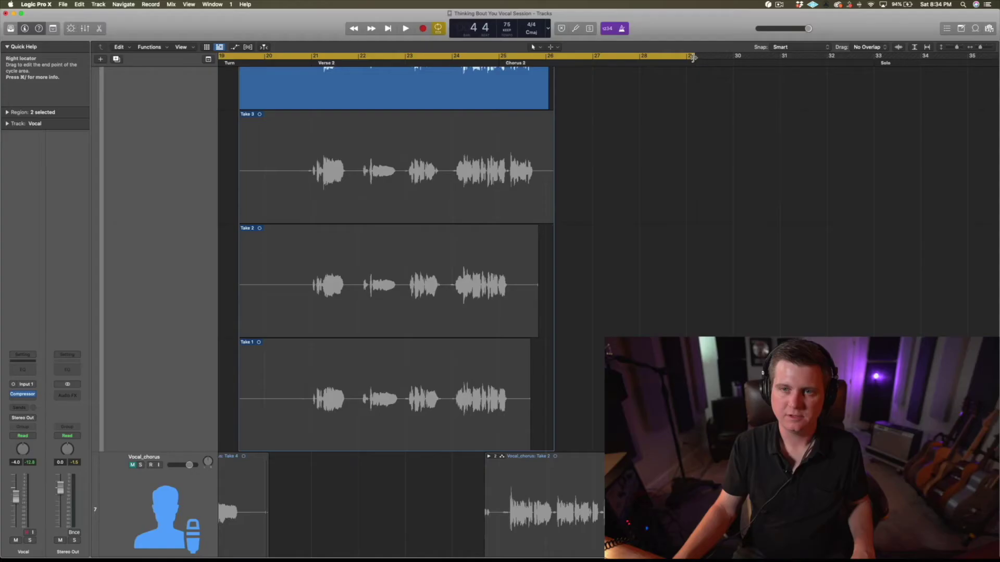
drag(693, 58, 213, 70)
scroll(372, 70, left, 5)
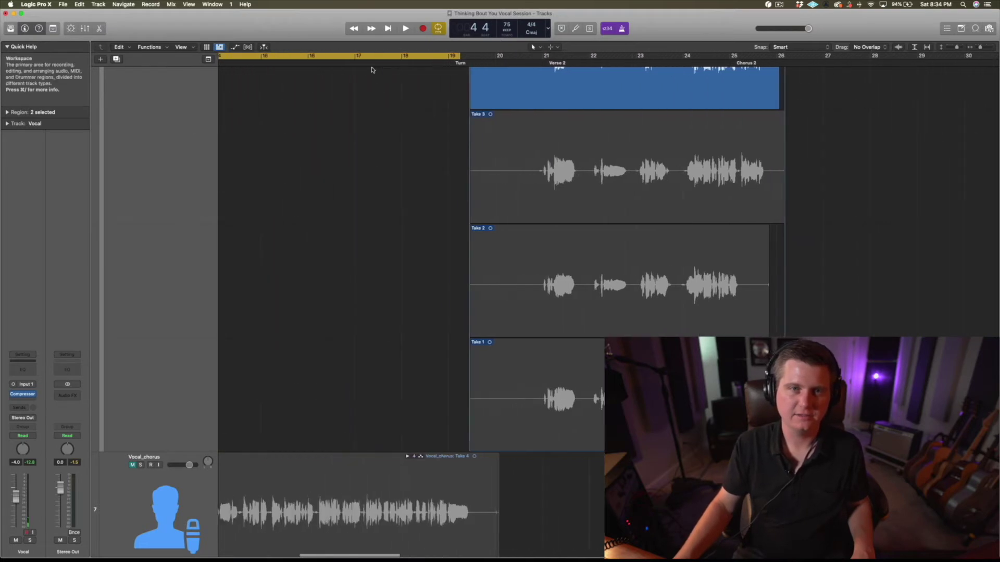
scroll(371, 69, left, 5)
drag(681, 56, 326, 88)
scroll(712, 77, left, 8)
drag(710, 58, 499, 84)
key(z)
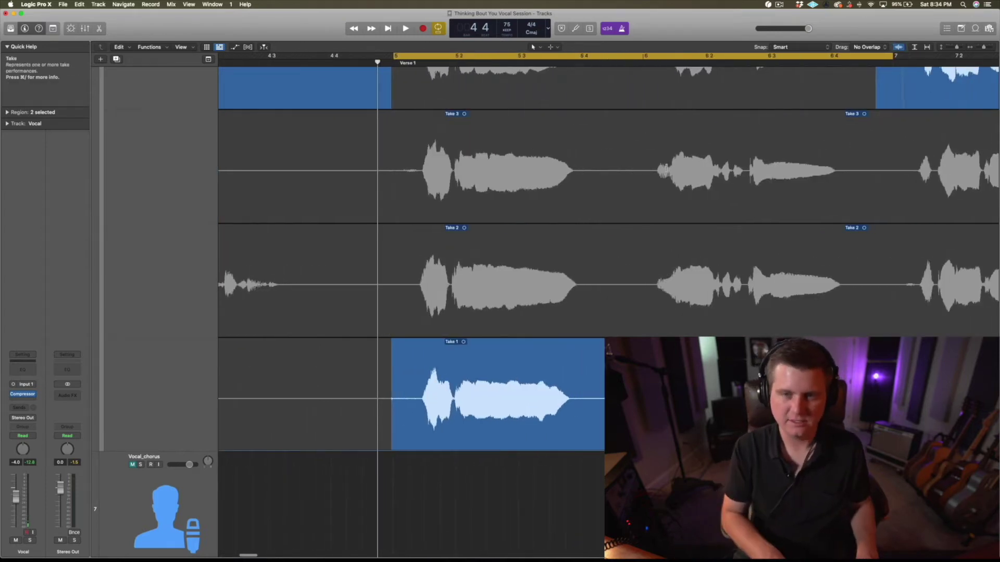
Audition the opening phrases in the loop, and comp the first phrase from Take 3 and the second from Take 2.
key(super+Left)
scroll(666, 168, right, 5)
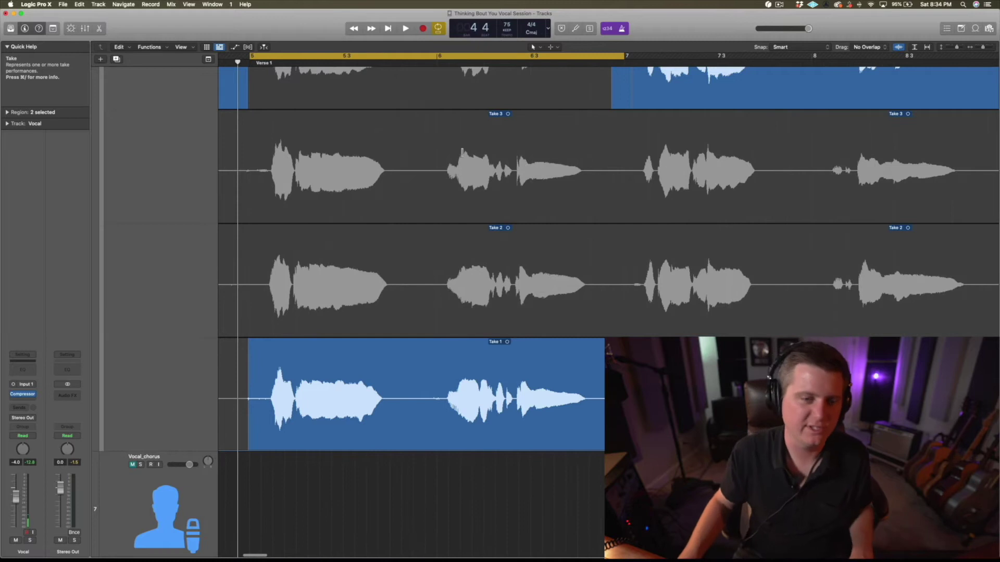
key(space)
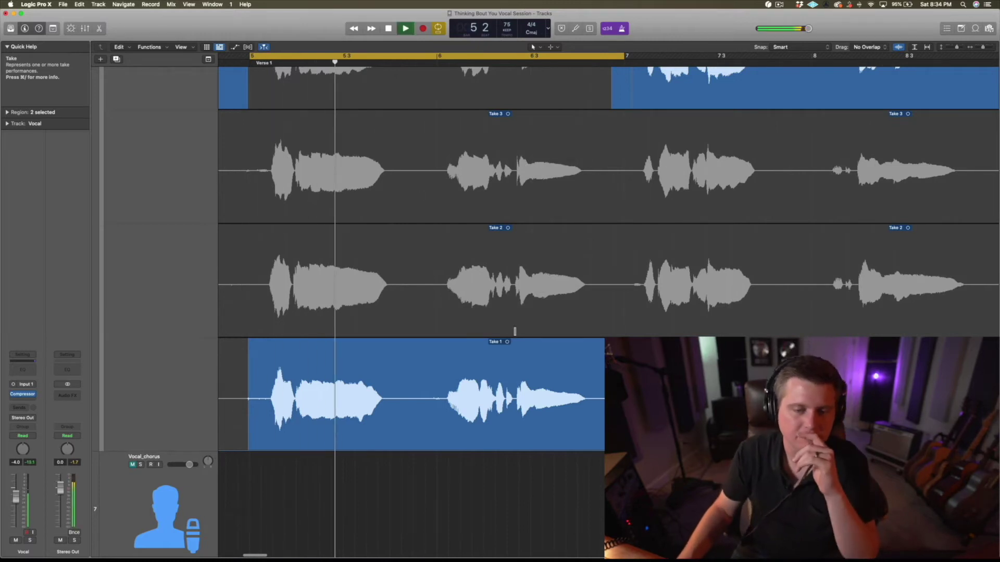
scroll(454, 323, up, 2)
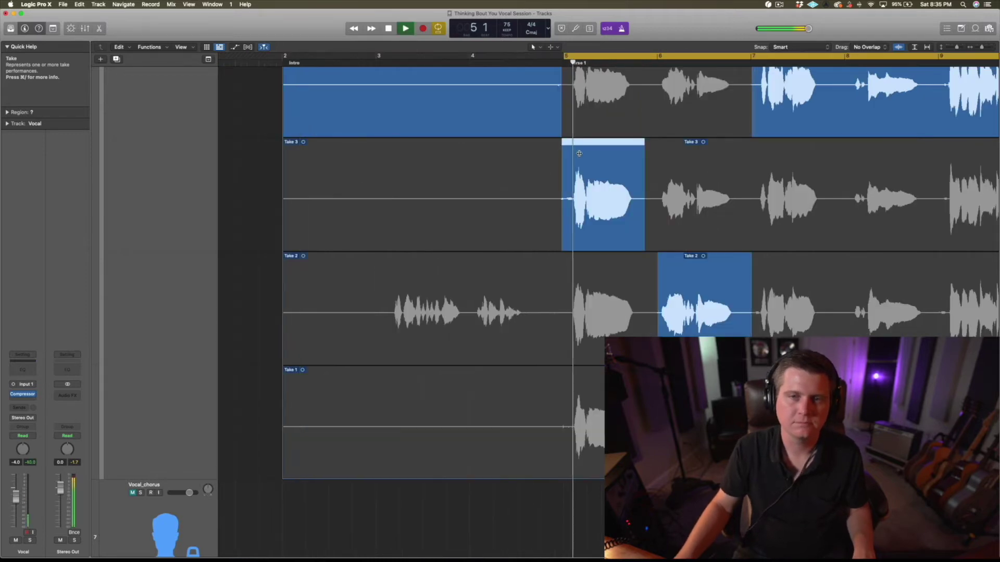
scroll(596, 154, right, 5)
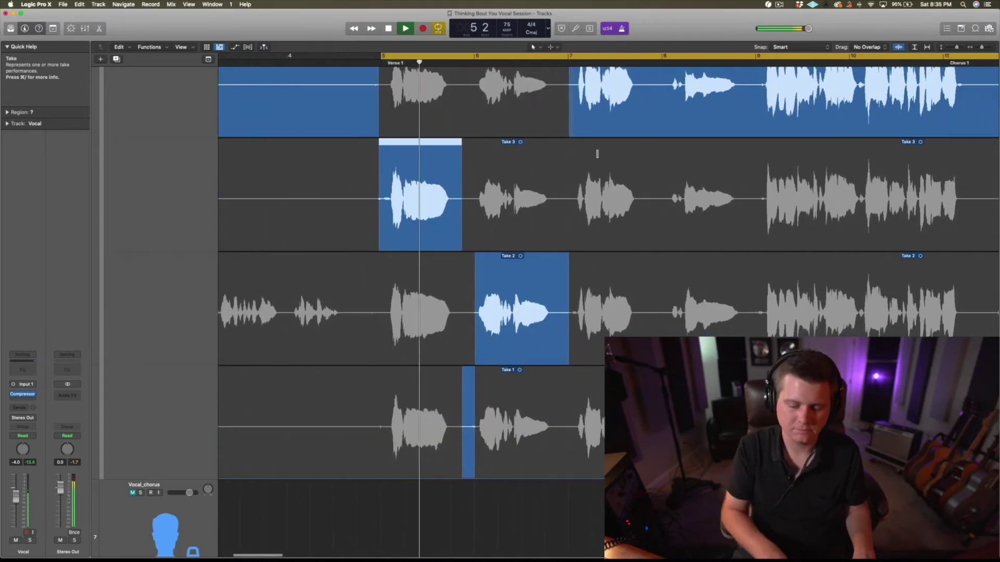
key(super+Left)
scroll(597, 154, up, 3)
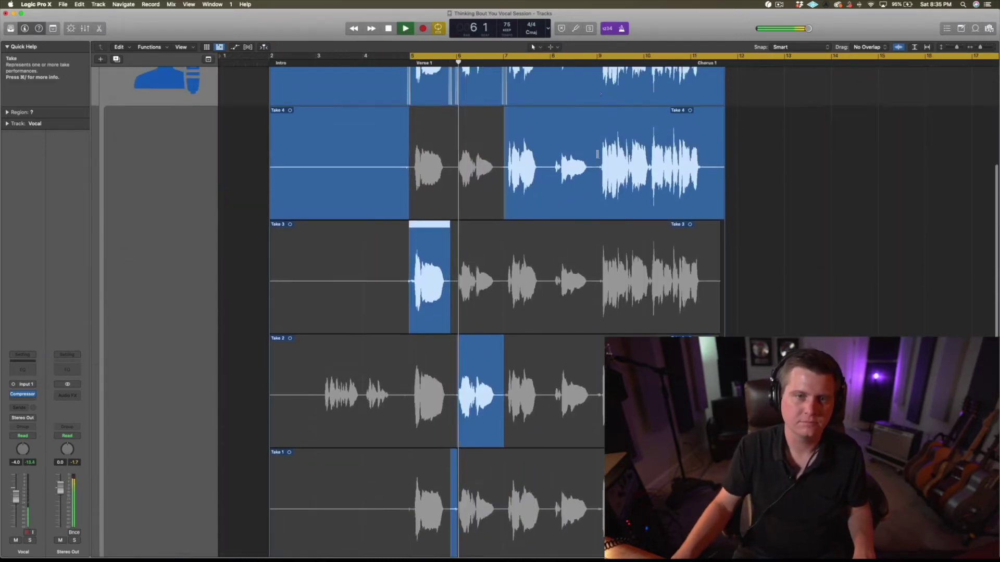
scroll(598, 154, up, 3)
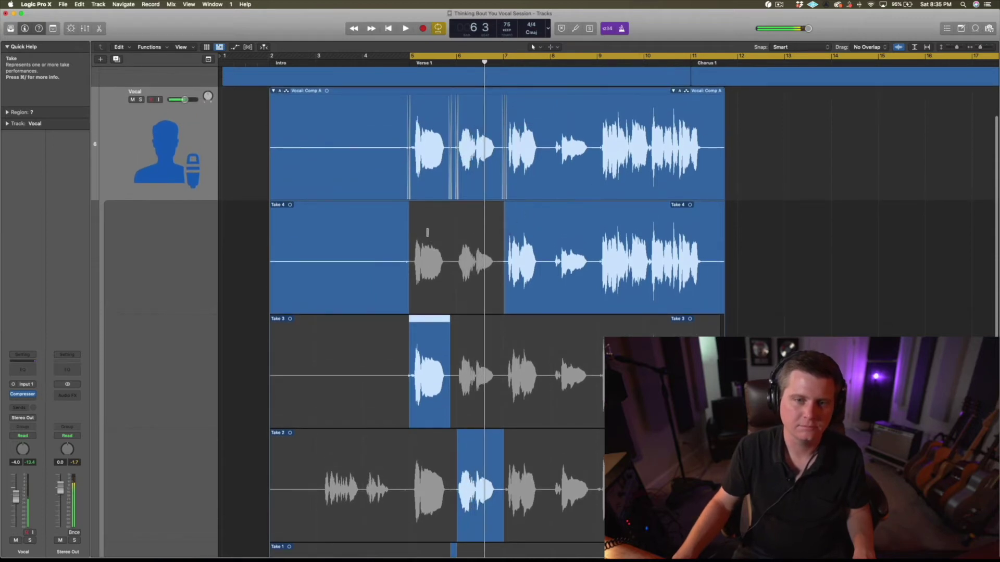
Switch the first Verse 1 phrase to Take 4, and remove the take folder's empty lead-in from bar 2 to just before bar 5.
click(427, 232)
key(space)
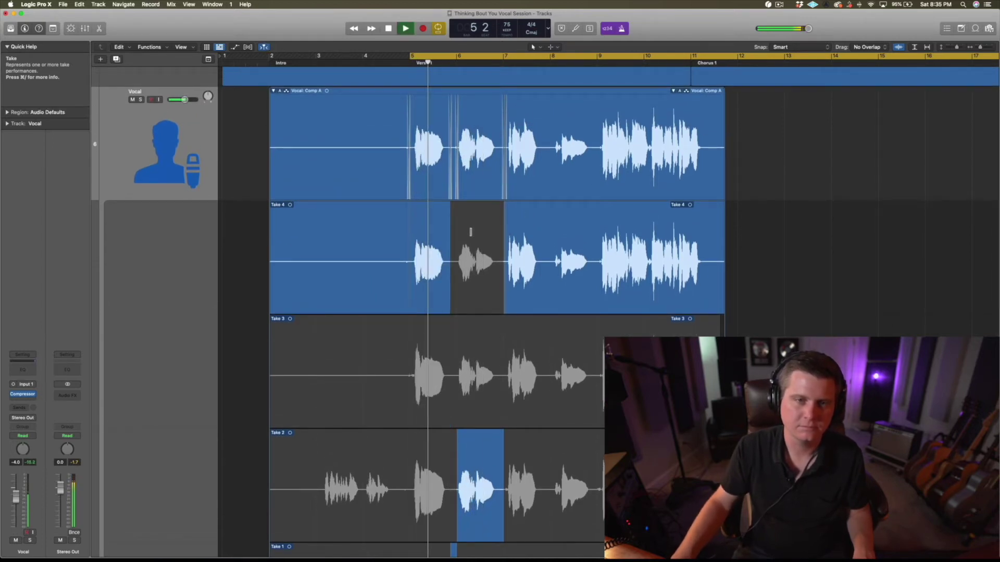
drag(264, 110, 405, 109)
key(BackSpace)
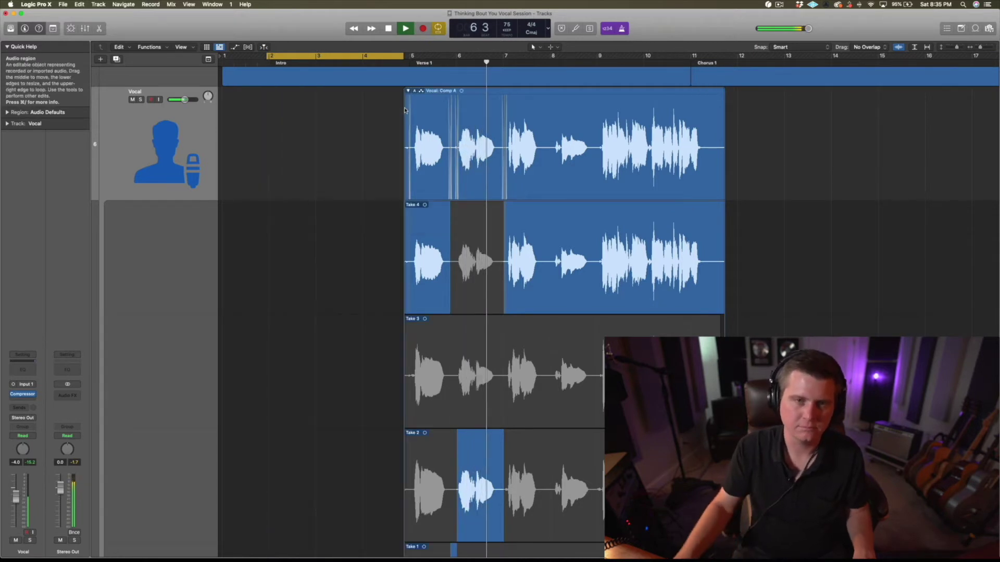
Set the cycle range over all of Verse 1, from bar 5 to the take folder's end past bar 11, and fit all four takes in view.
drag(411, 56, 710, 102)
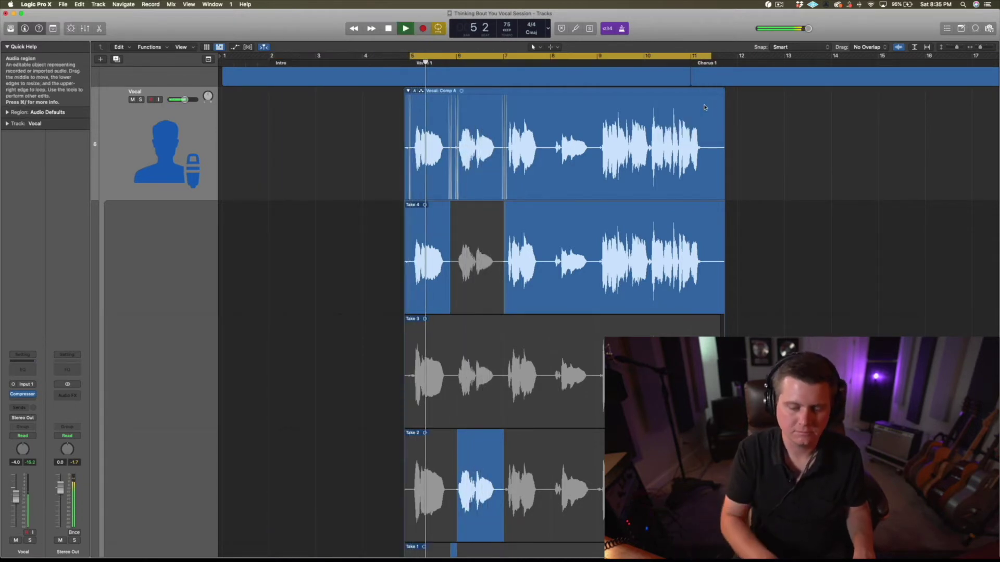
click(709, 106)
key(z)
scroll(704, 107, right, 3)
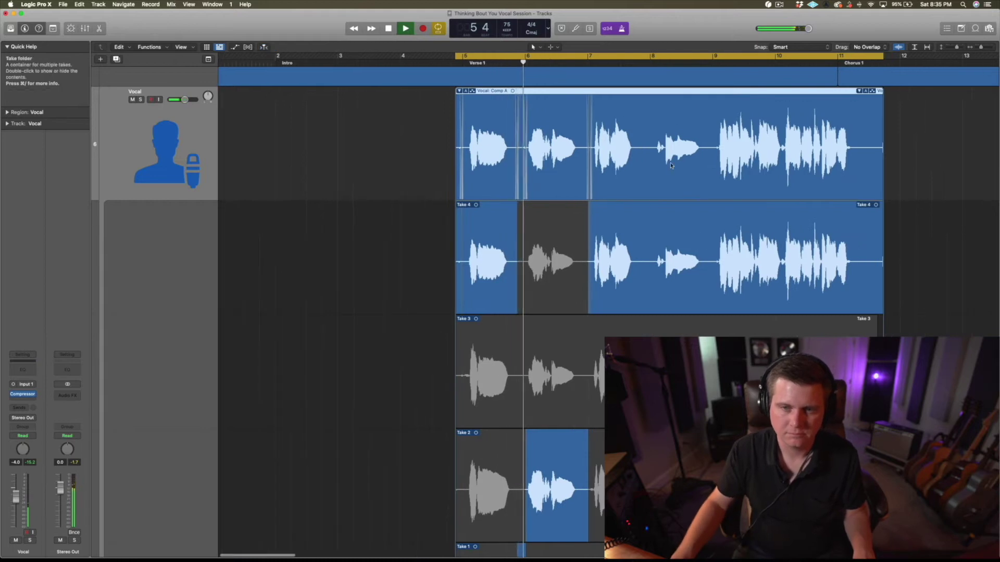
scroll(573, 143, down, 2)
key(super+Up)
key(super+Up)
key(super+Up)
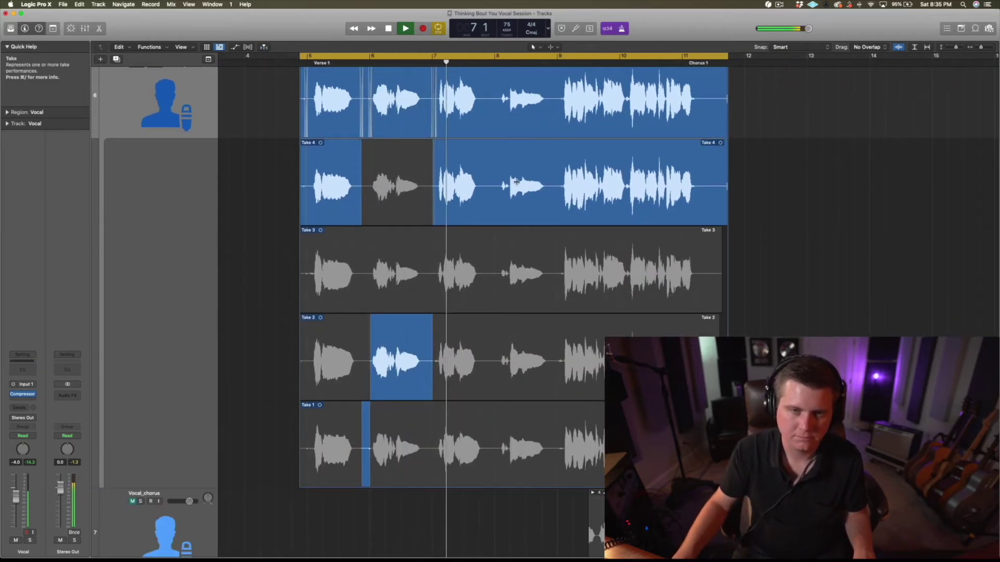
Comp the third Verse 1 phrase from Take 3, from bar 7 to just before bar 8, and play on through the verse.
key(space)
drag(430, 250, 482, 249)
key(space)
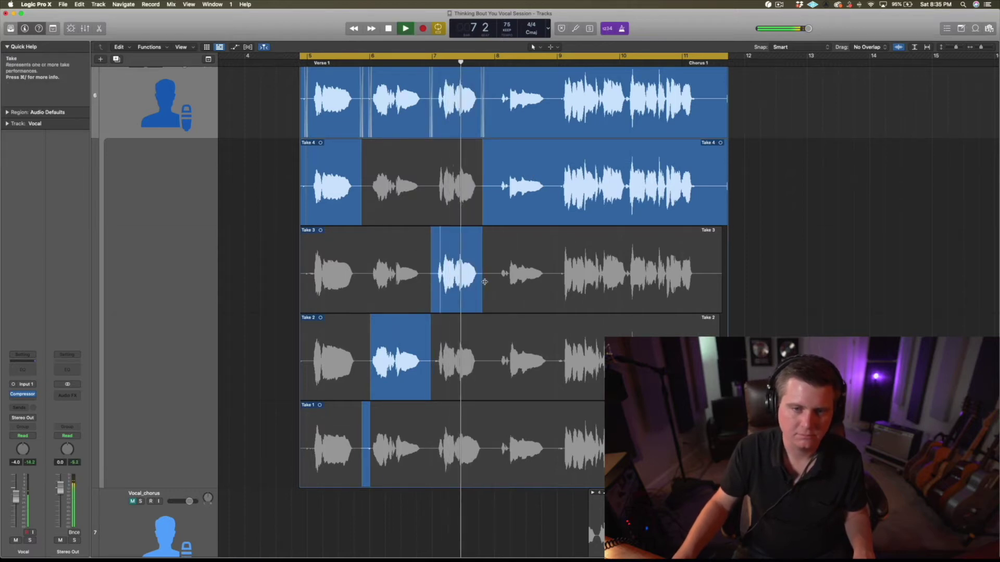
drag(483, 281, 490, 278)
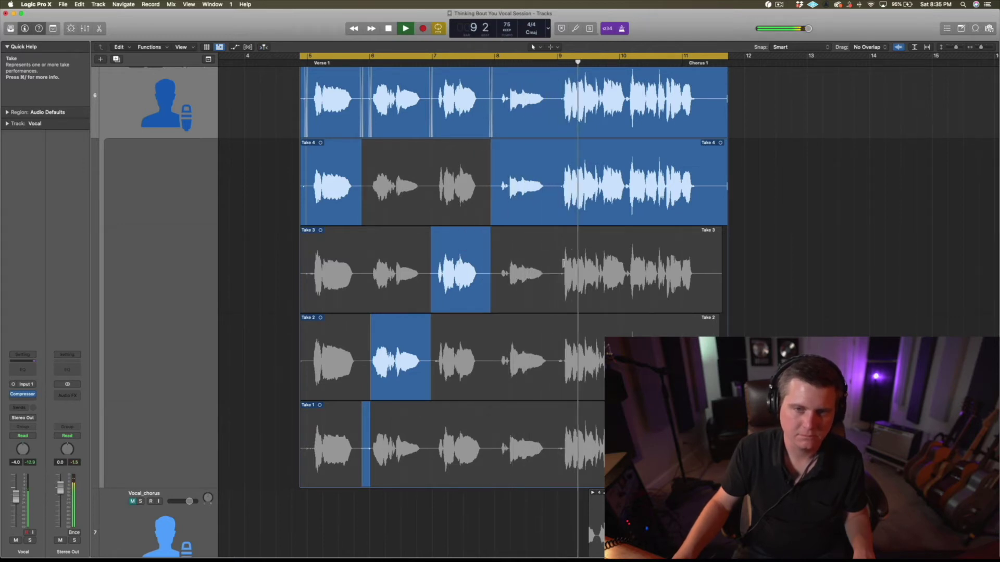
scroll(618, 202, right, 5)
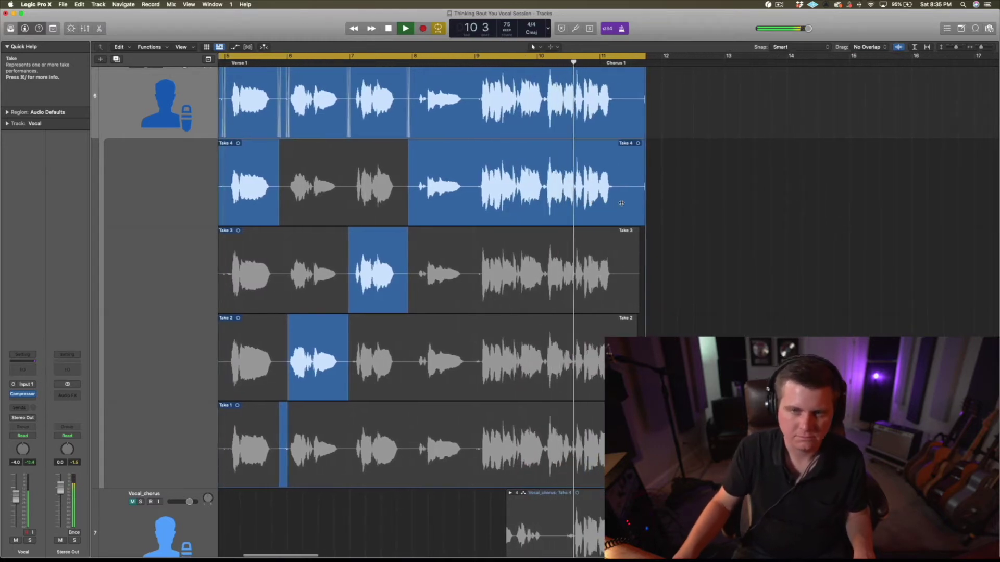
Comp the last Verse 1 phrase from Take 3, from about bar 10 to just past bar 11, and play it.
key(space)
drag(615, 278, 543, 282)
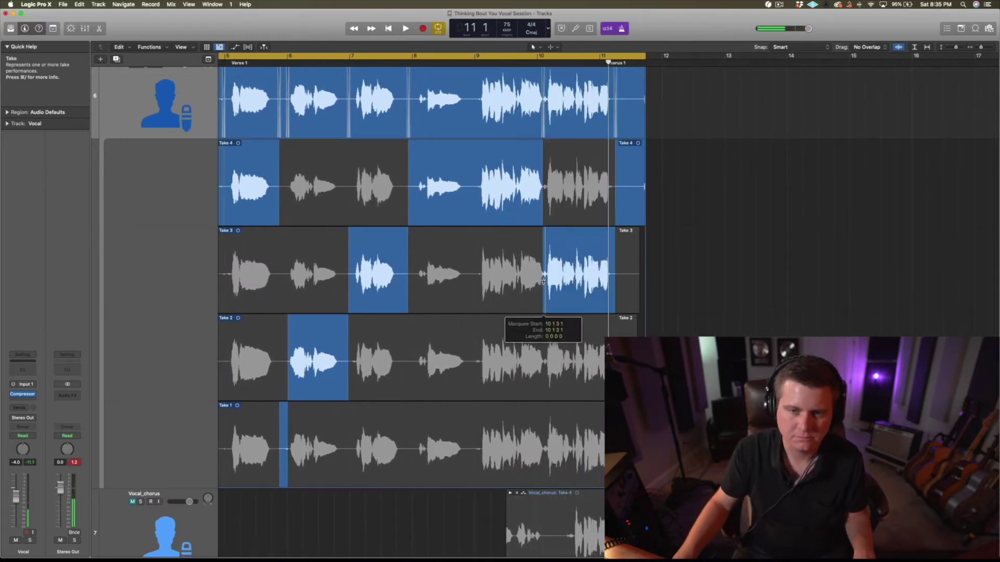
key(space)
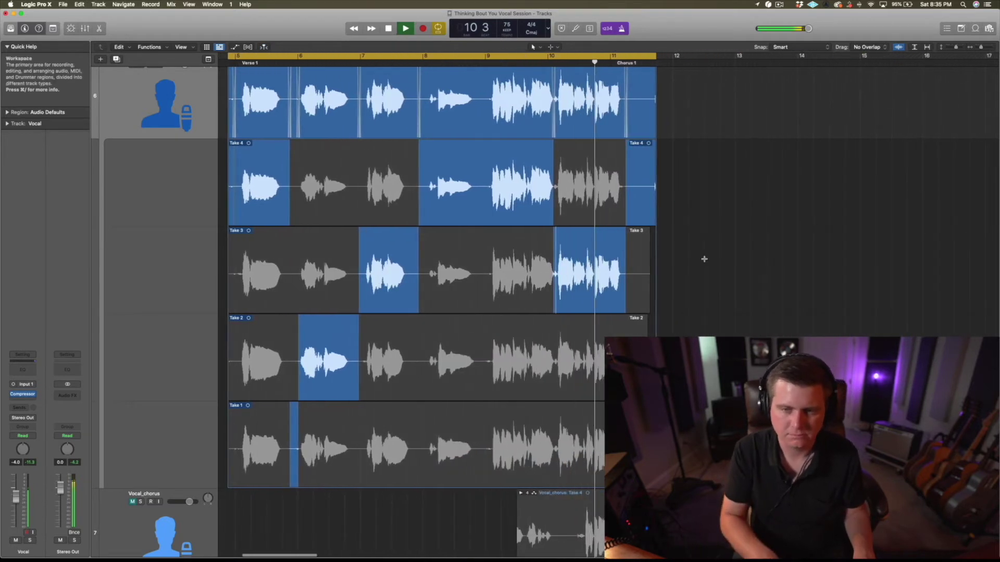
key(super+Right)
key(super+Right)
key(super+Right)
key(super+Left)
key(super+Left)
key(space)
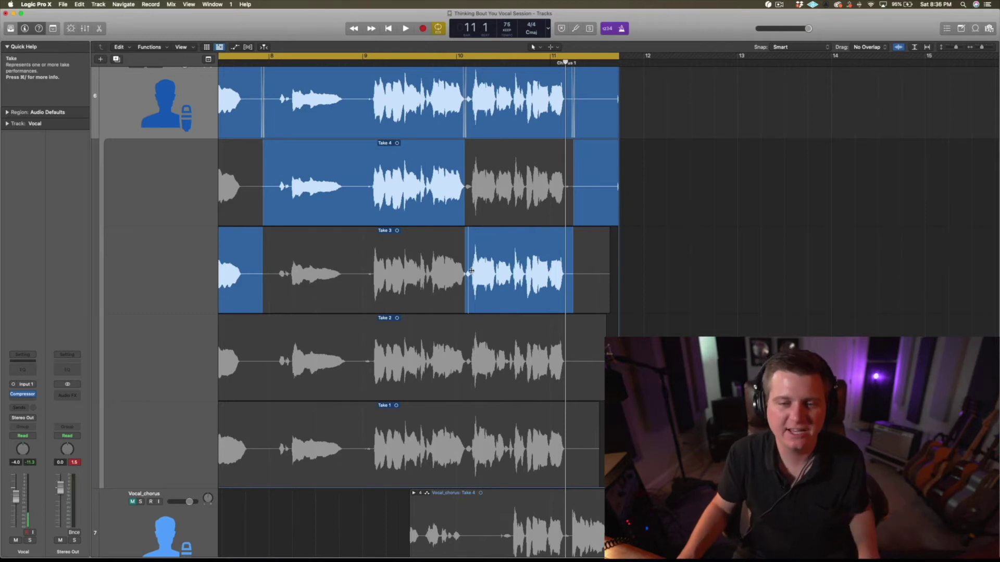
Extend the closing Take 3 selection back to just after the start of bar 9 and audition the last two phrases.
drag(464, 267, 369, 284)
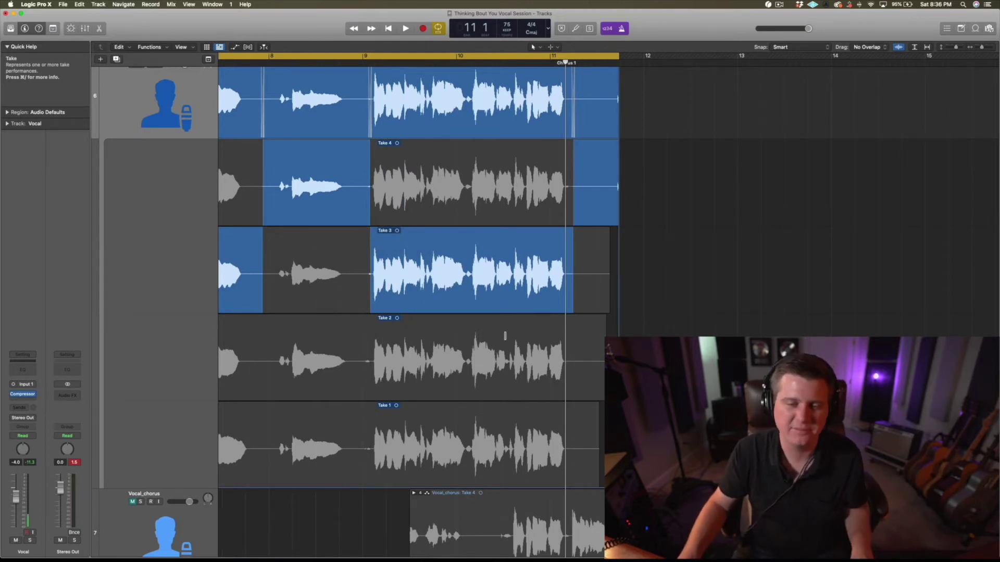
click(374, 335)
key(space)
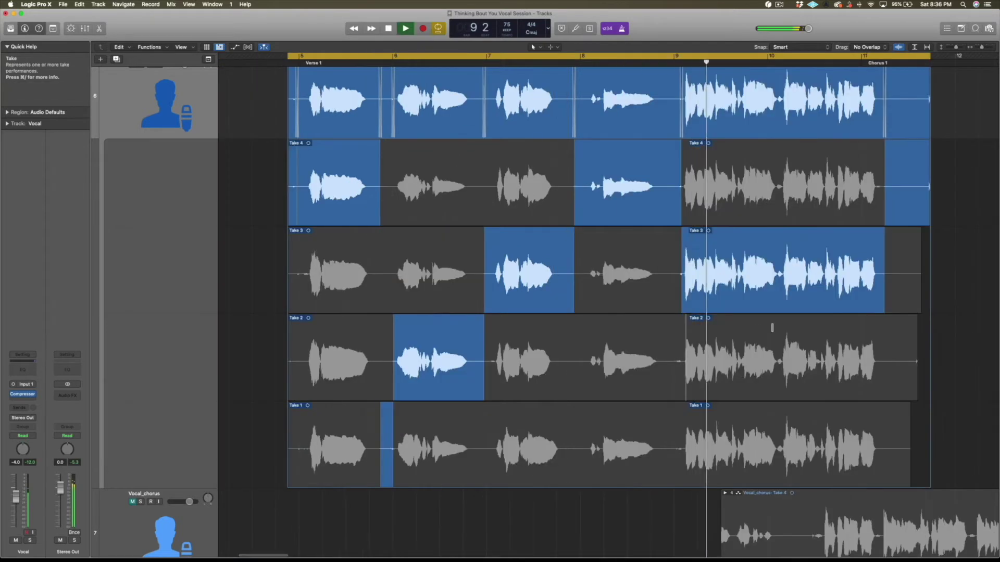
scroll(772, 328, right, 5)
key(super+Right)
key(super+Right)
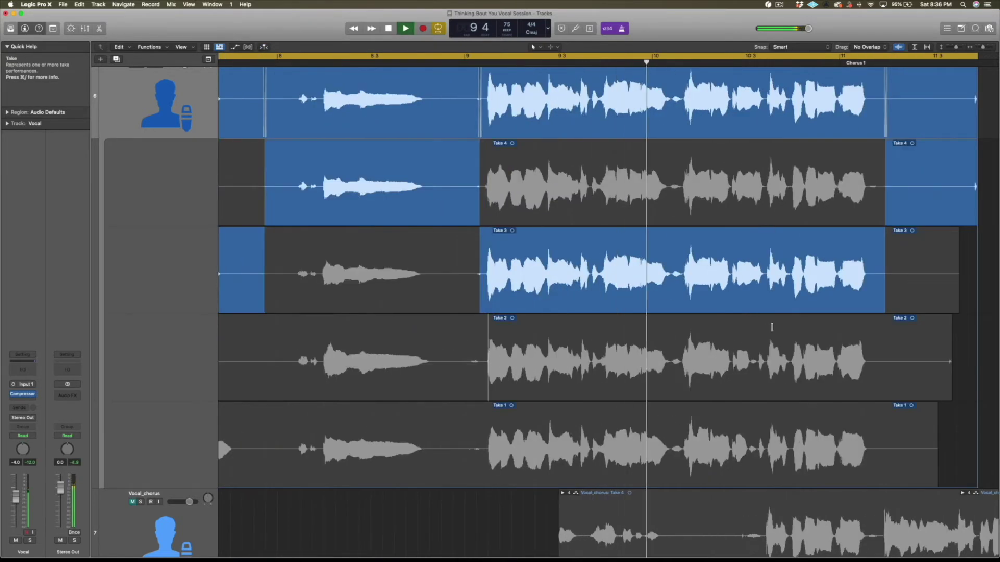
scroll(771, 328, right, 5)
key(space)
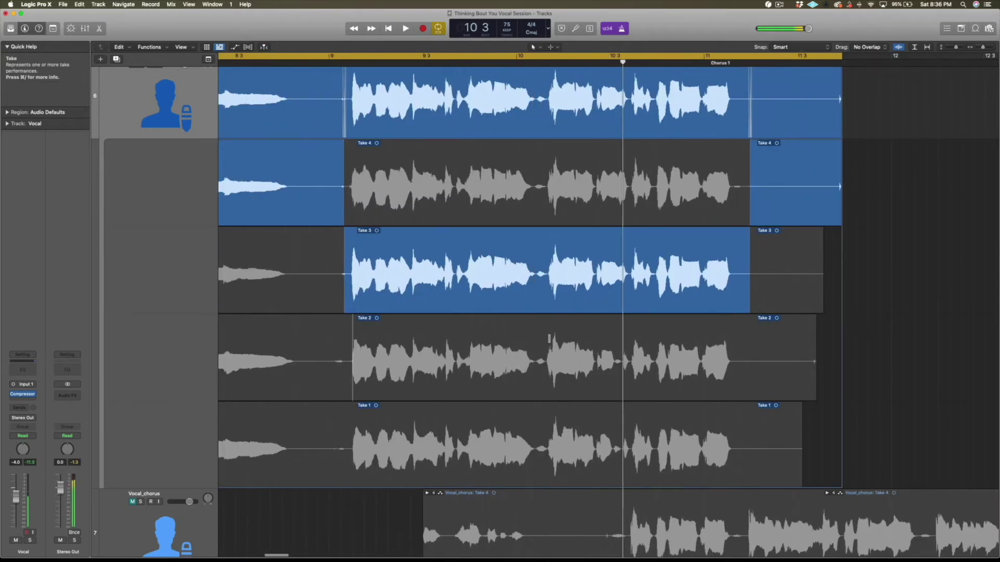
Switch the last two phrases, from bar 9 to past bar 11, to Take 2 and play them.
click(353, 374)
key(space)
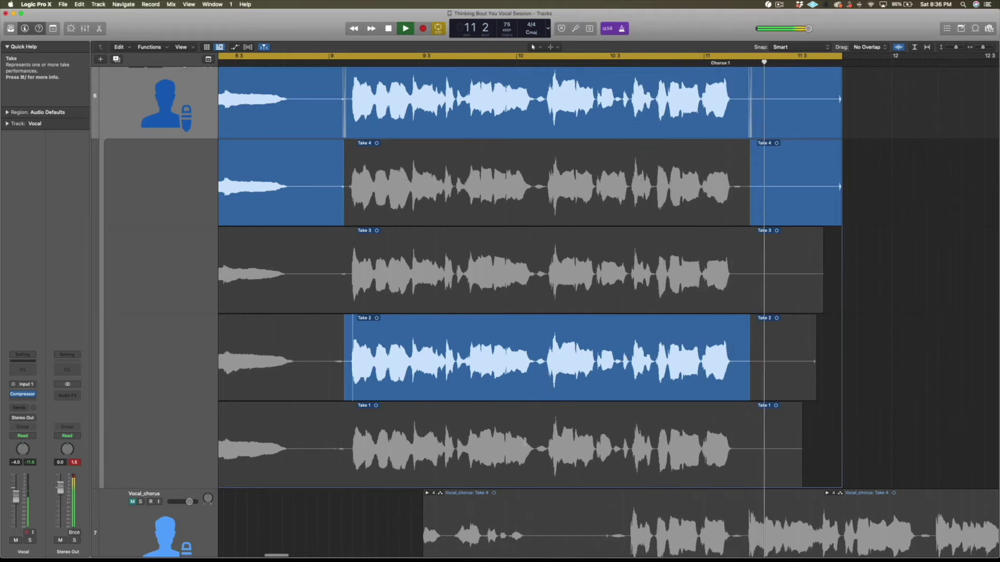
key(space)
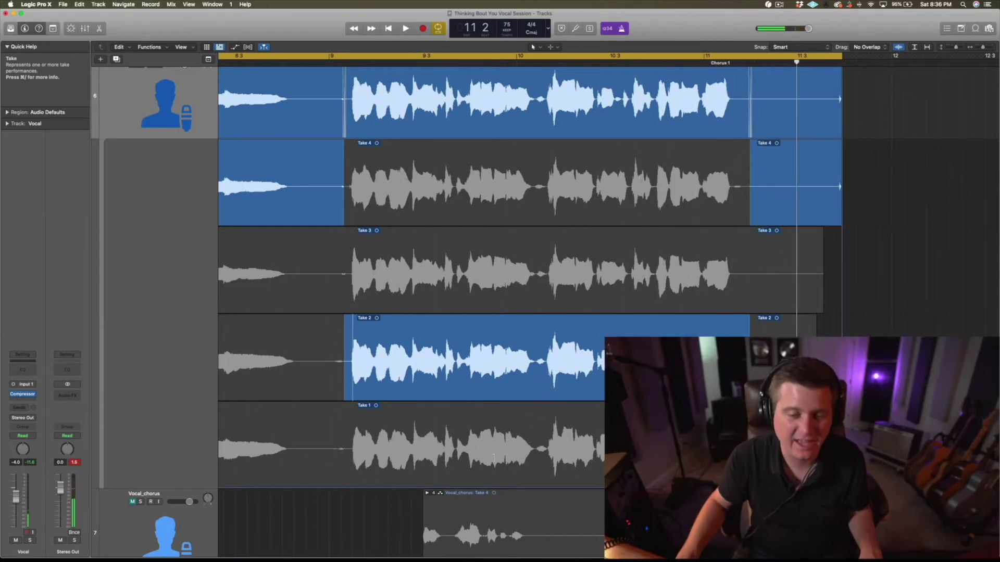
Comp the phrase between bars 9 and 10 from Take 1, extend its start back to bar 9, and play into the last phrase.
drag(347, 418, 534, 438)
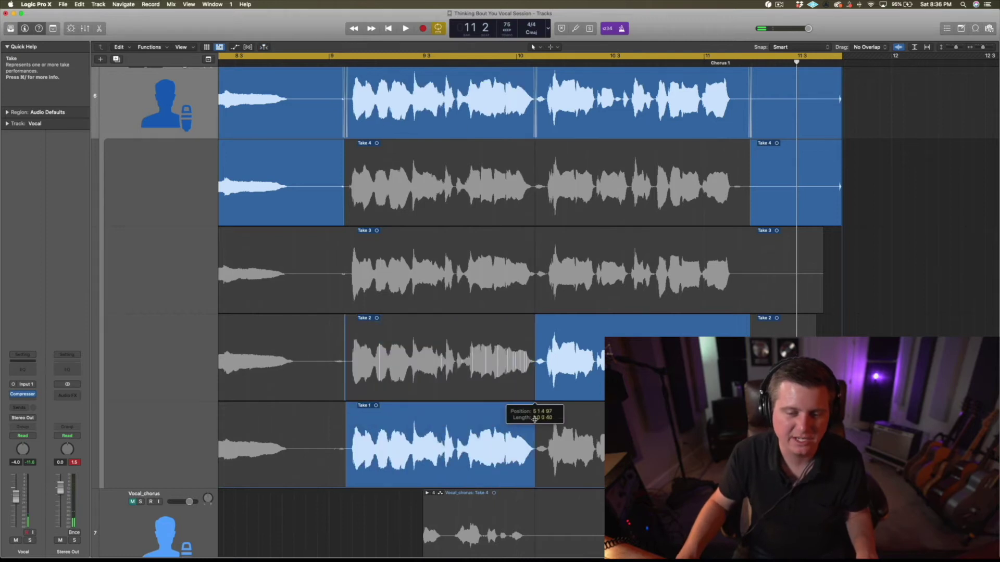
super+click(350, 438)
key(space)
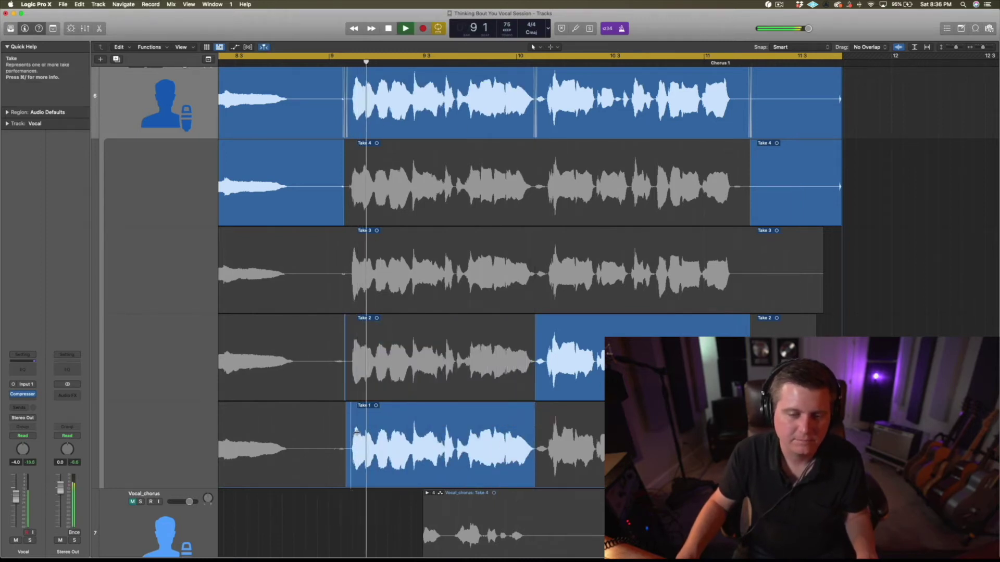
mouse_move(346, 438)
mouse_down()
mouse_move(319, 437)
mouse_move(334, 437)
mouse_up()
click(532, 427)
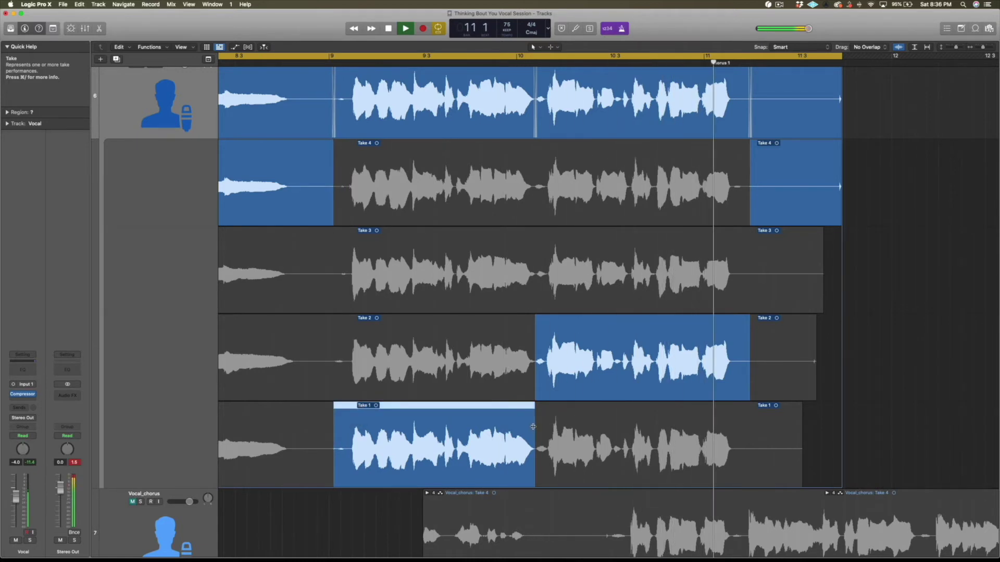
key(space)
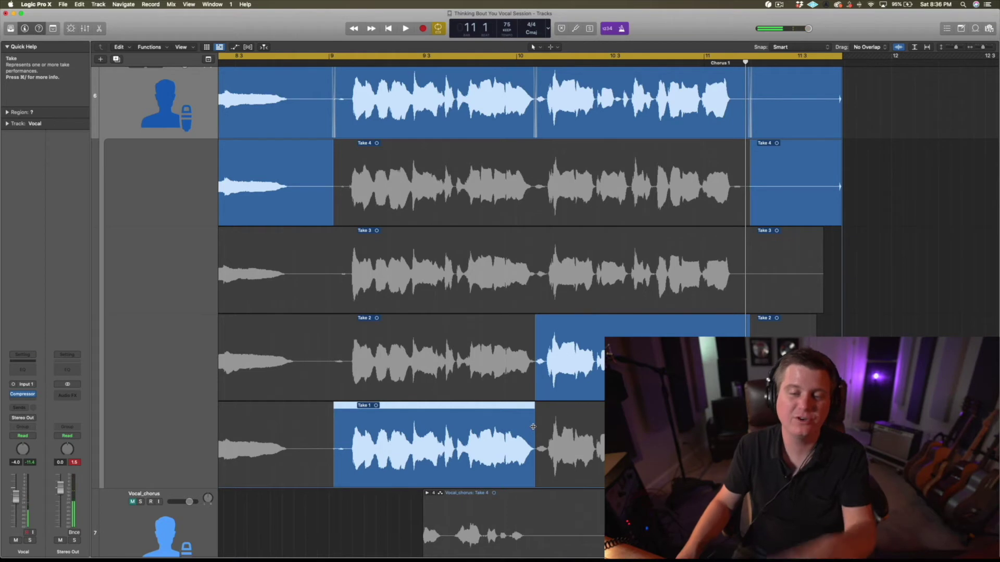
Extend the Take 1 selection through the end of the last phrase past bar 11 and audition both phrases from bar 9.
drag(534, 427, 756, 427)
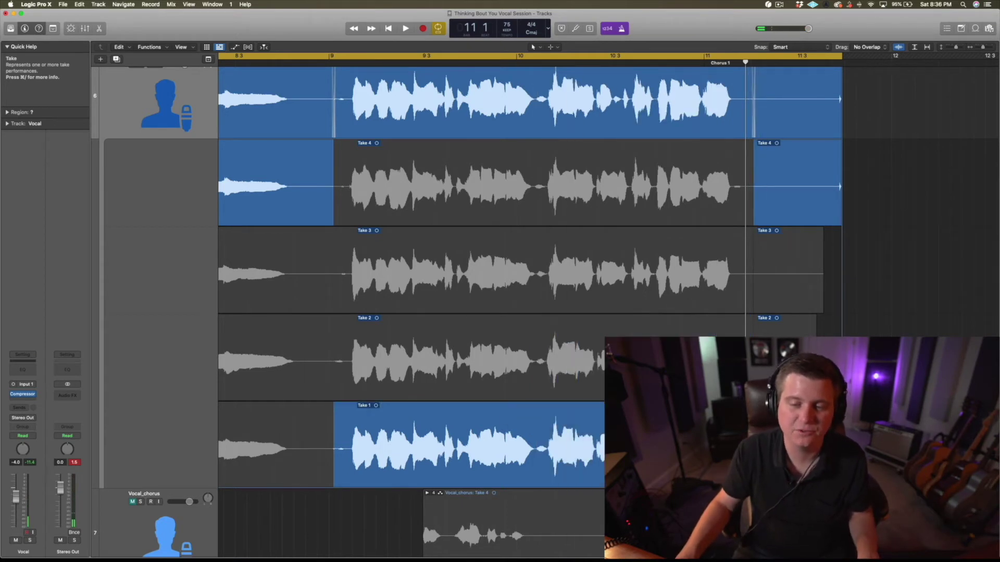
super+click(341, 424)
key(space)
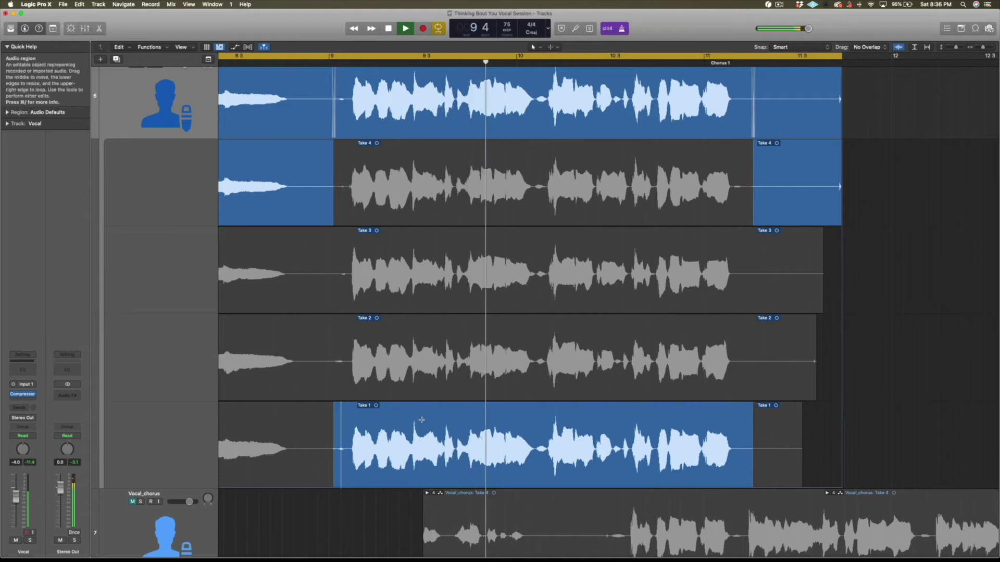
key(super+Left)
key(super+Left)
scroll(529, 421, right, 3)
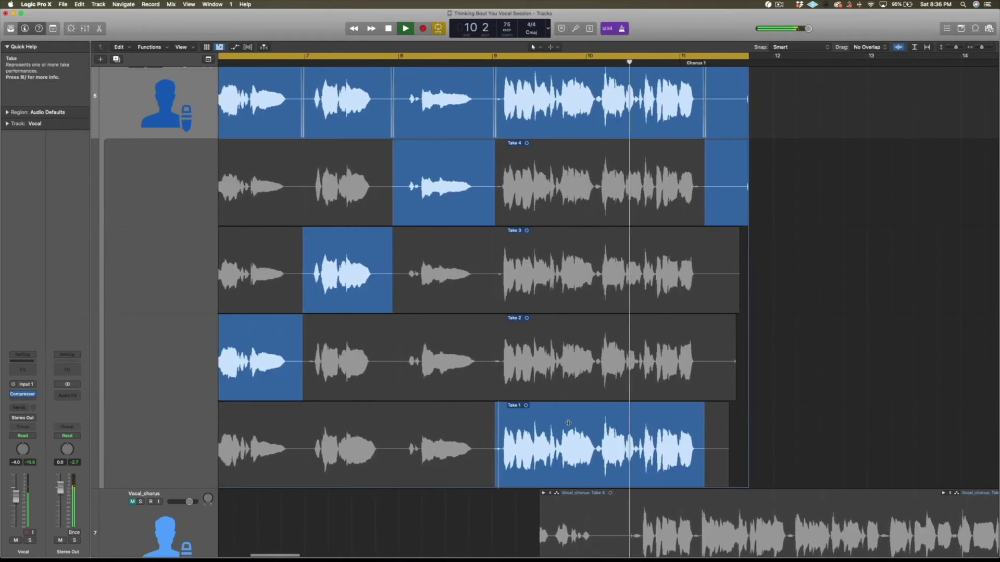
key(super+Right)
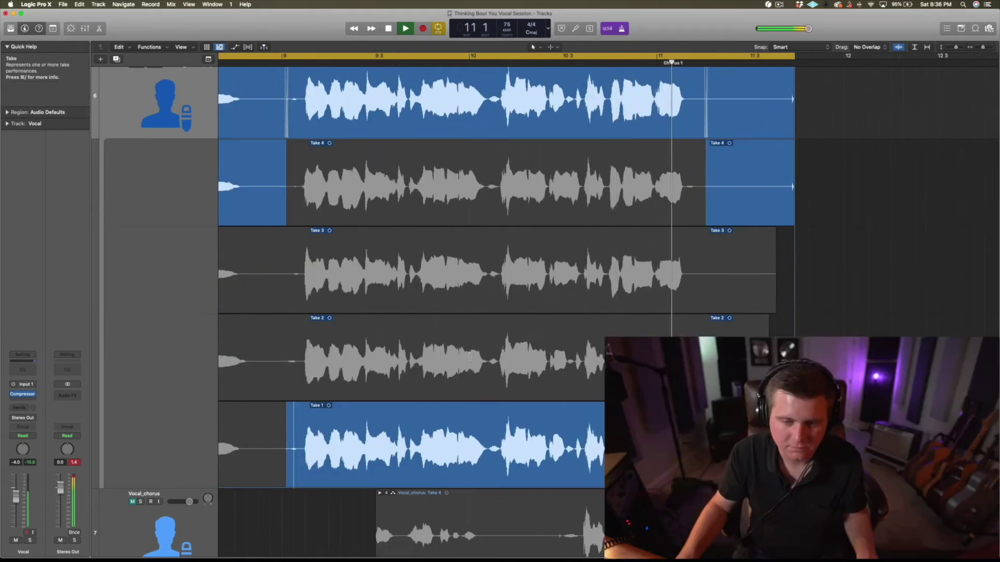
key(space)
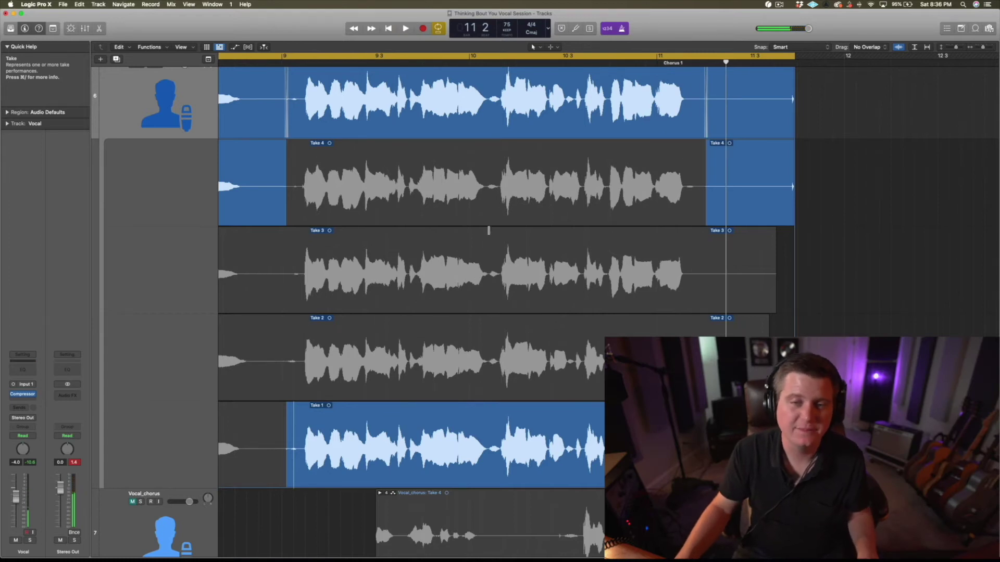
Comp the phrase between bars 9 and 10 from Take 4, trim its end to before the following breath, and play it.
drag(492, 183, 279, 202)
key(space)
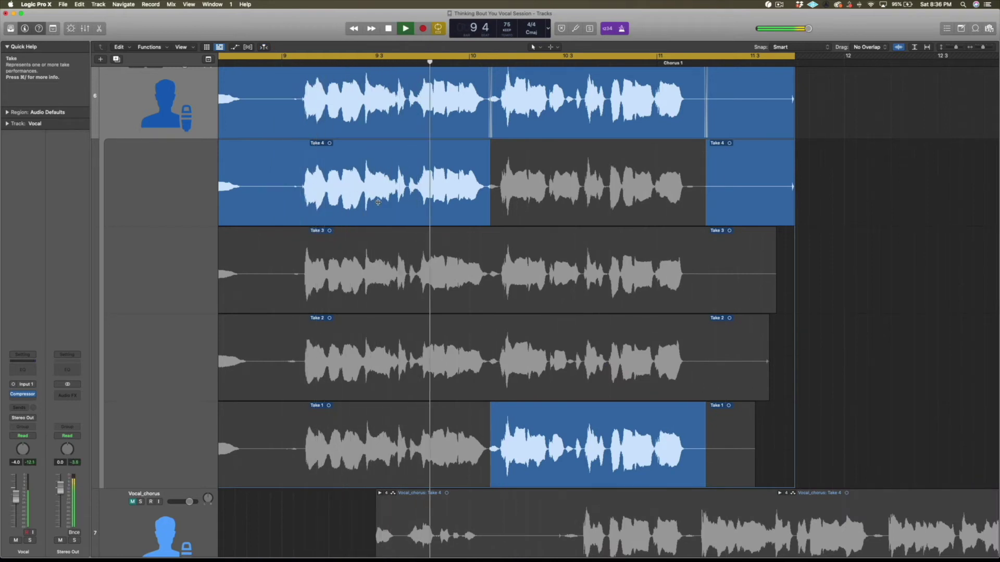
drag(490, 205, 486, 207)
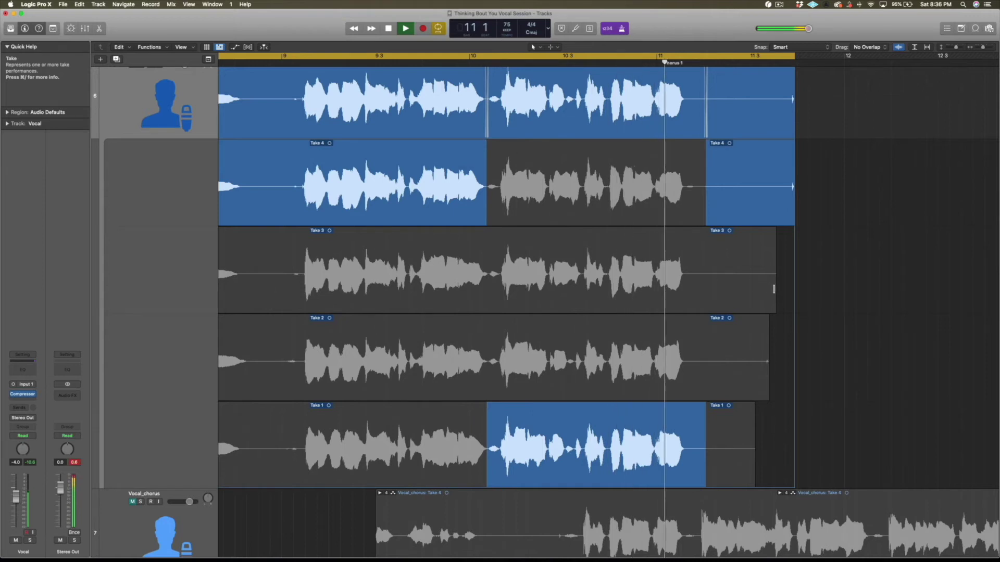
key(space)
Comp the last phrase from Take 2 and play the end of the verse with the cycle starting at bar 8.
drag(711, 348, 589, 348)
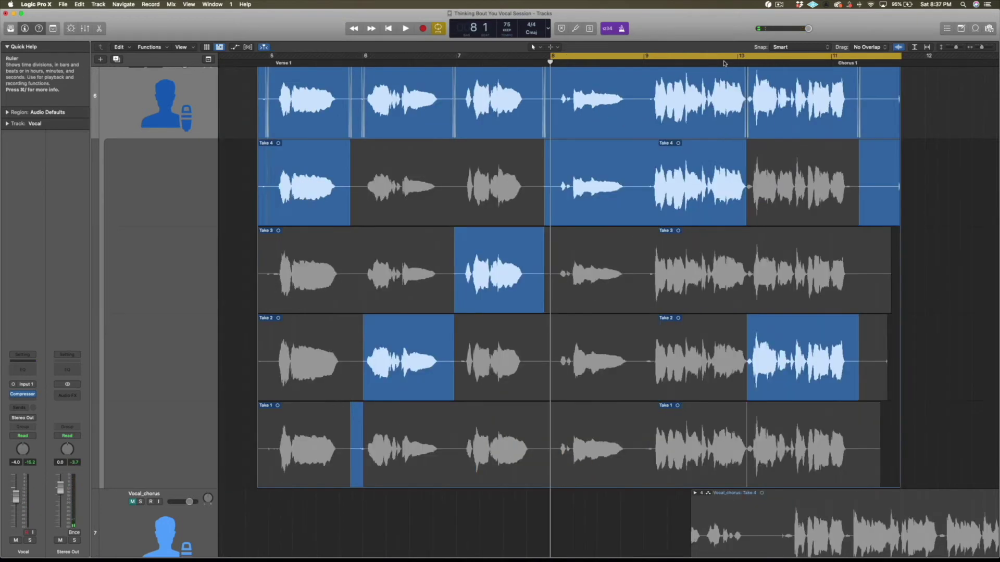
key(super+Right)
scroll(724, 63, right, 5)
key(space)
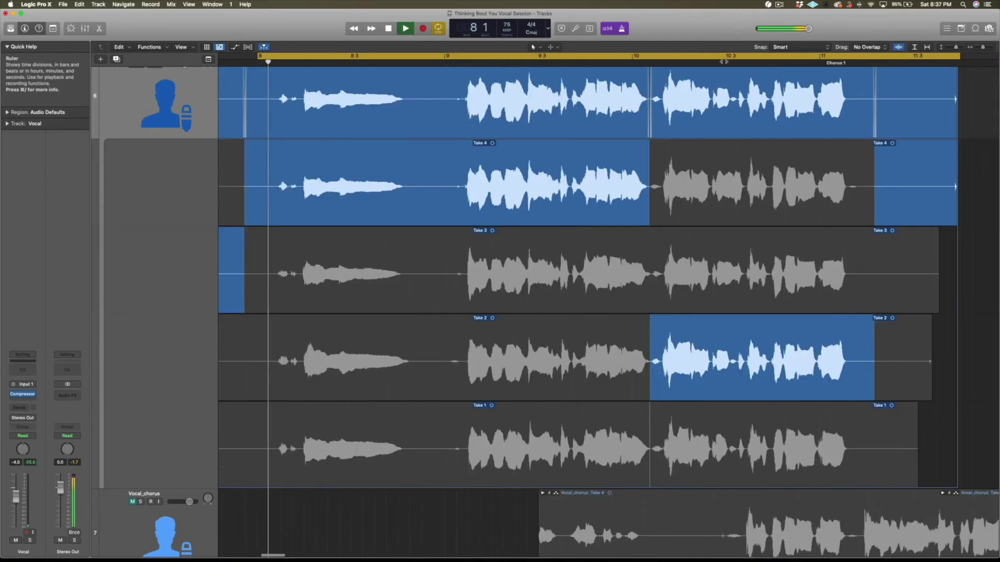
key(super+Left)
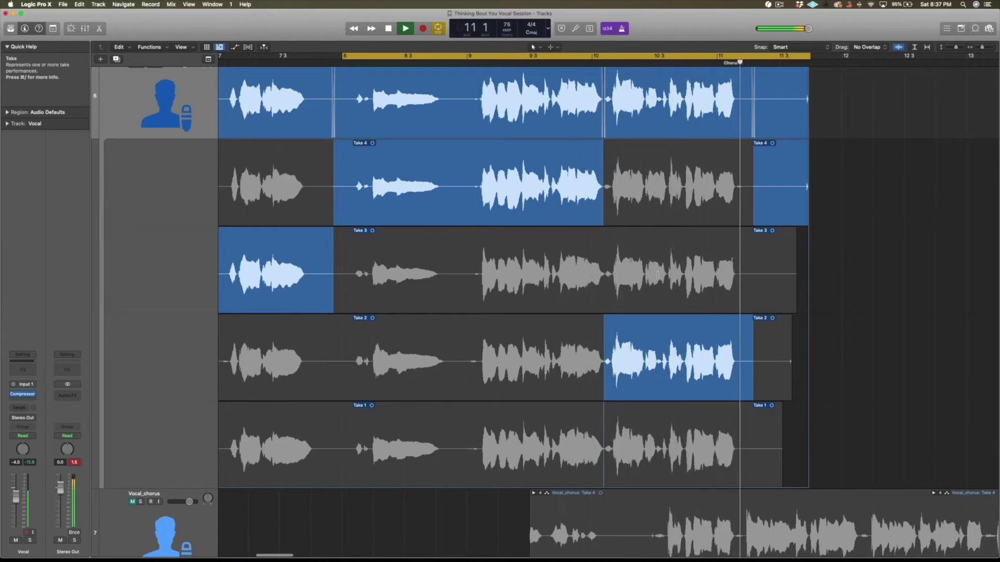
Switch the last phrase to Take 3, move the cycle start to bar 9, and fine-tune the phrase's start just after bar 10.
click(657, 277)
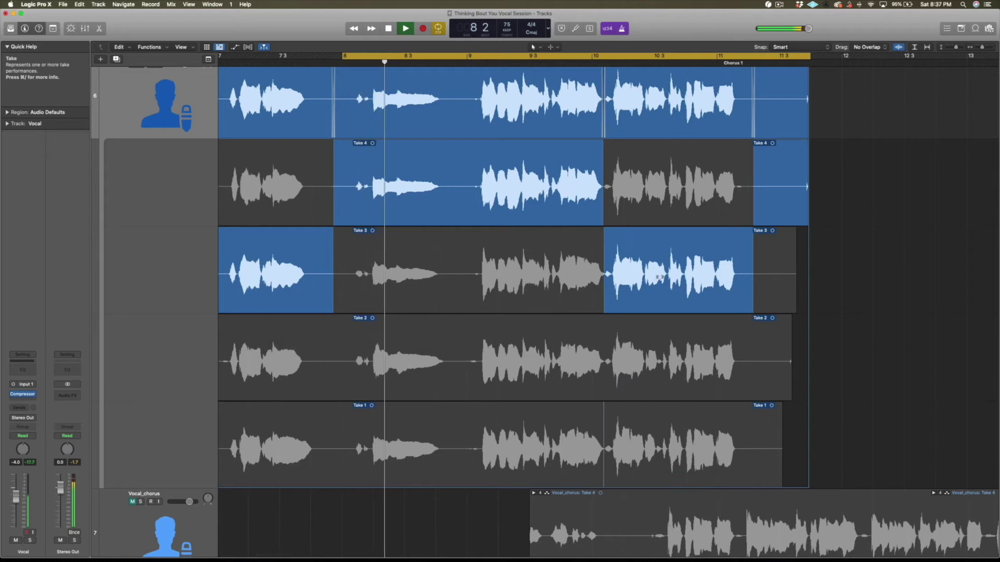
drag(344, 55, 467, 63)
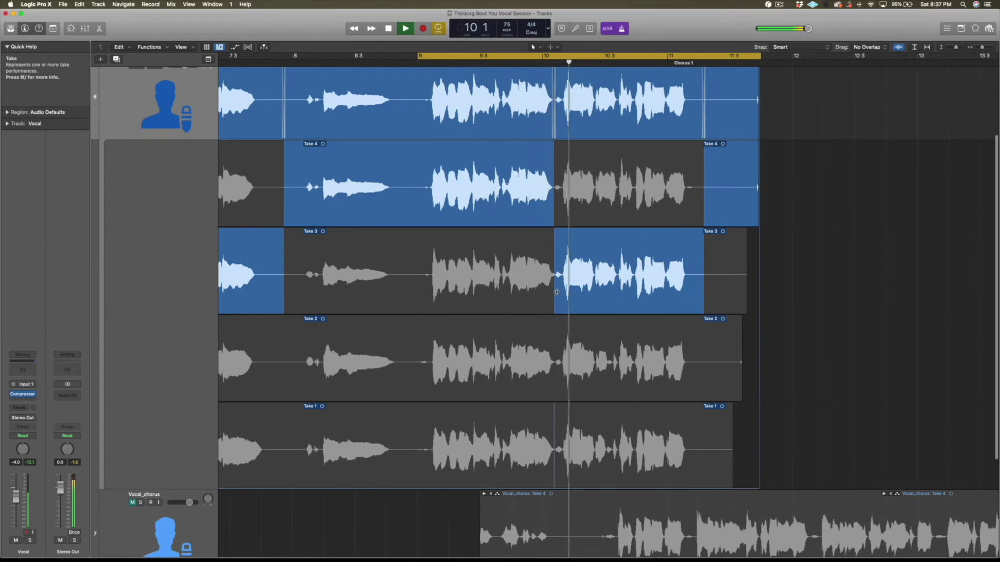
drag(556, 292, 554, 290)
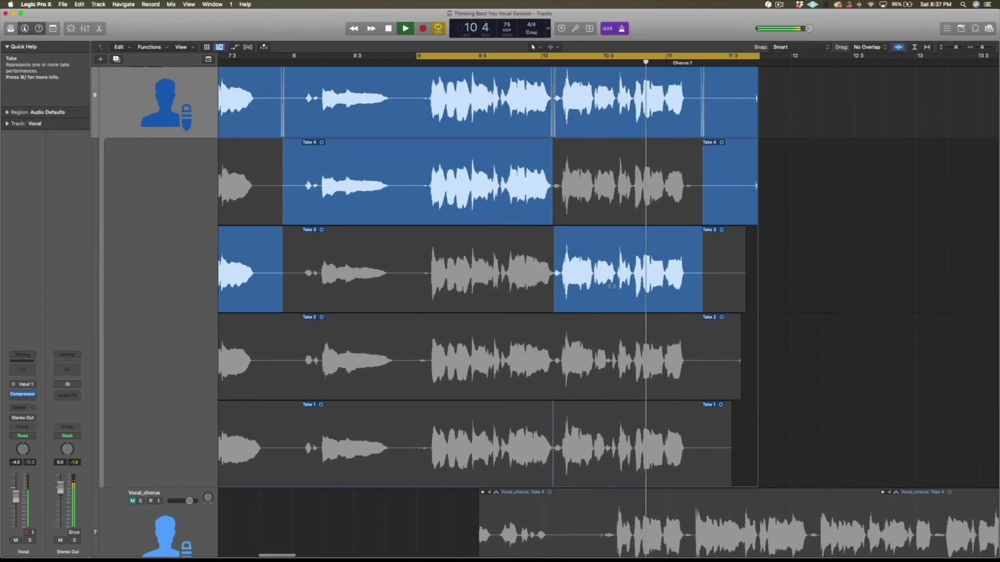
Extend the Take 4 selection to about beat 3 of bar 10, and audition that whole section from Take 2 and Take 3.
drag(618, 179, 525, 188)
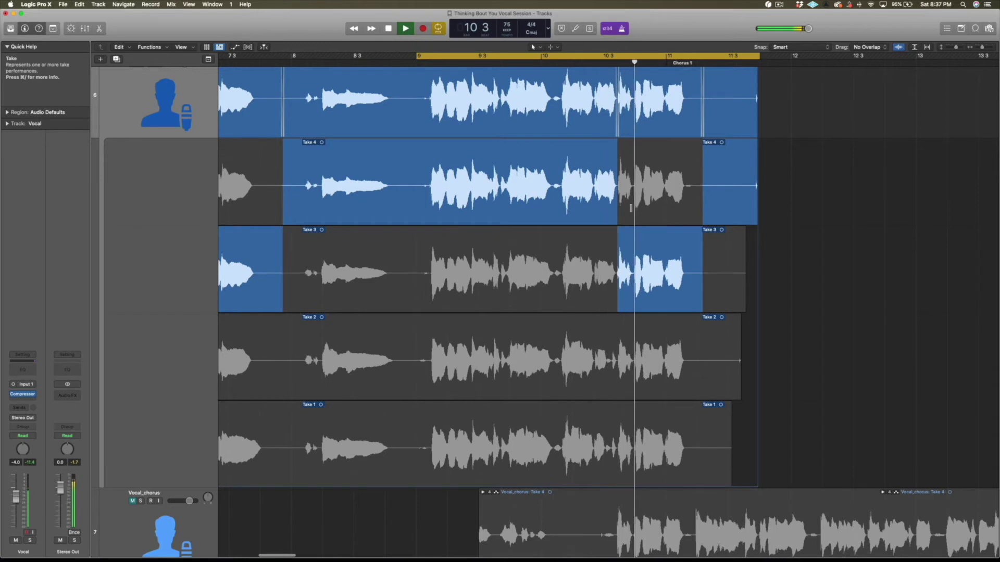
click(600, 329)
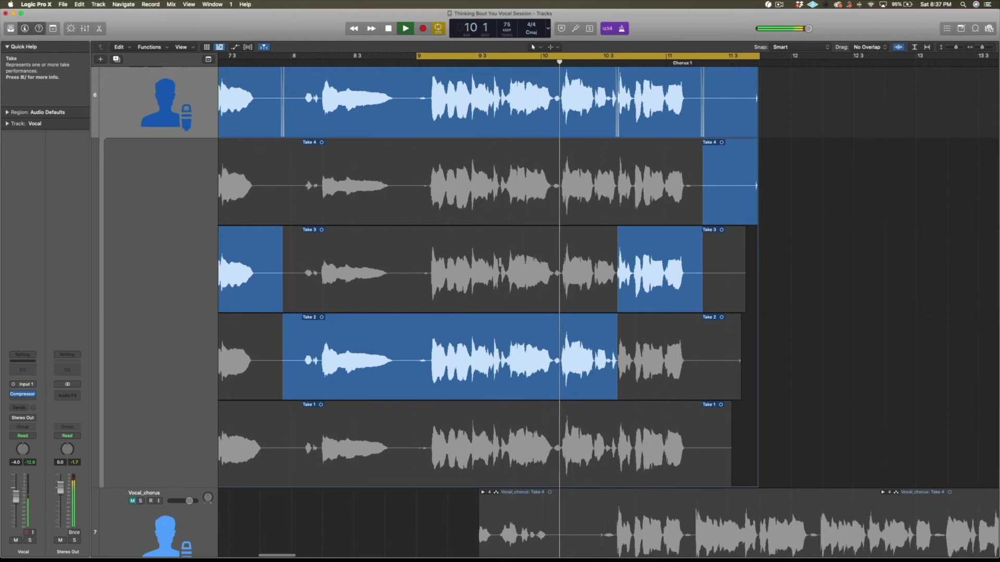
click(569, 256)
key(Return)
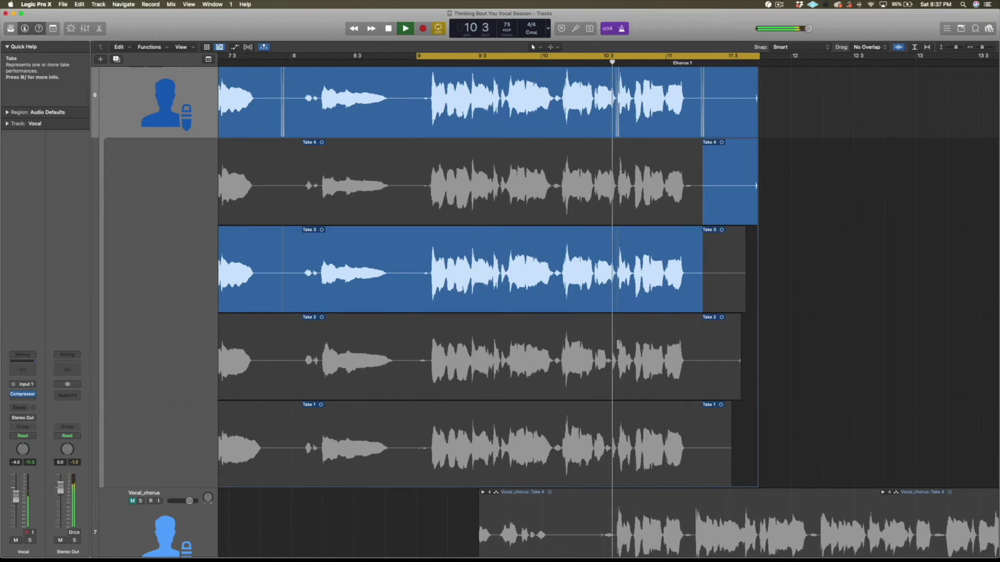
Comp the phrase from just after bar 10 to about beat 3 from Take 1, tighten its start, and audition it.
key(space)
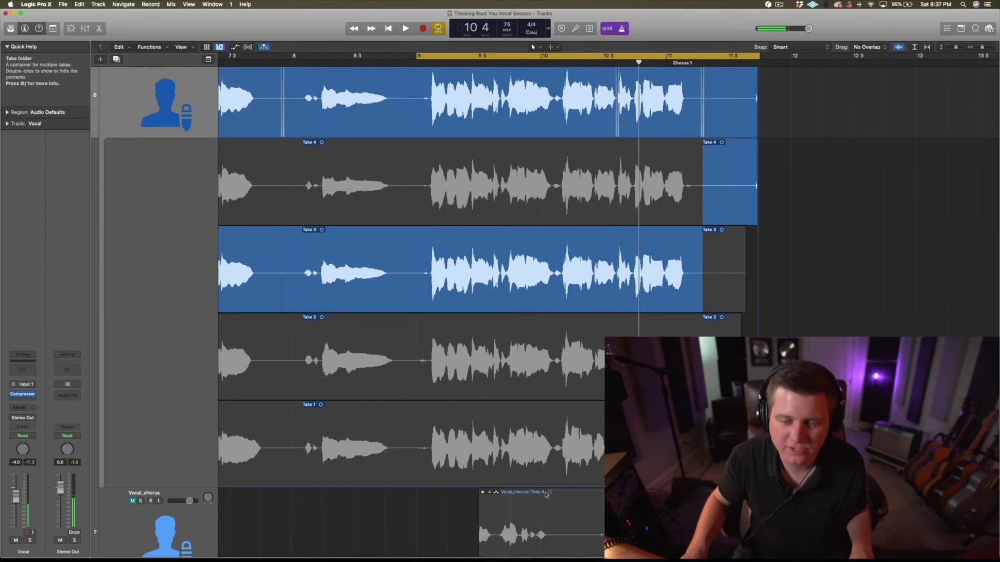
drag(557, 426, 617, 426)
key(space)
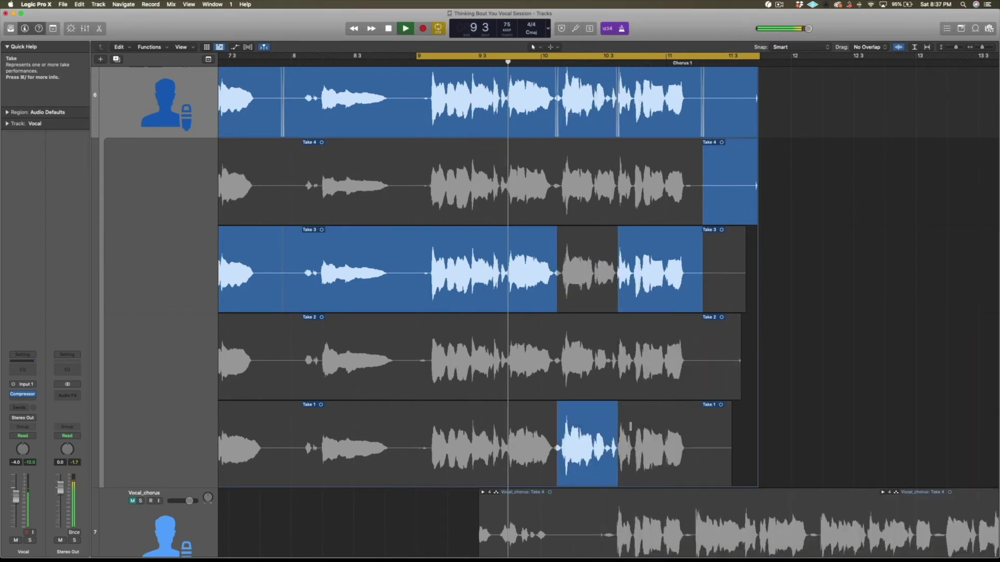
key(super+Right)
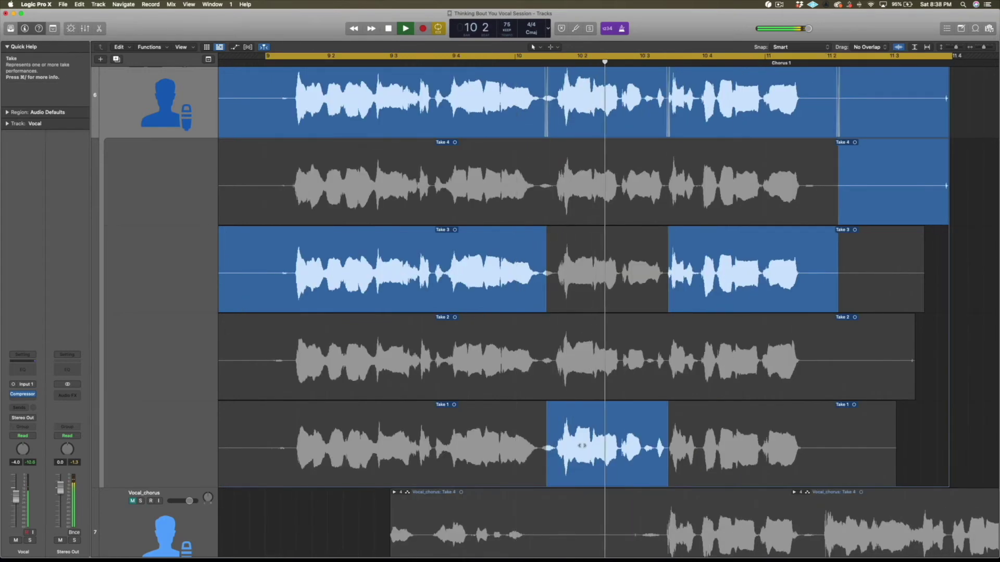
drag(546, 462, 553, 463)
key(space)
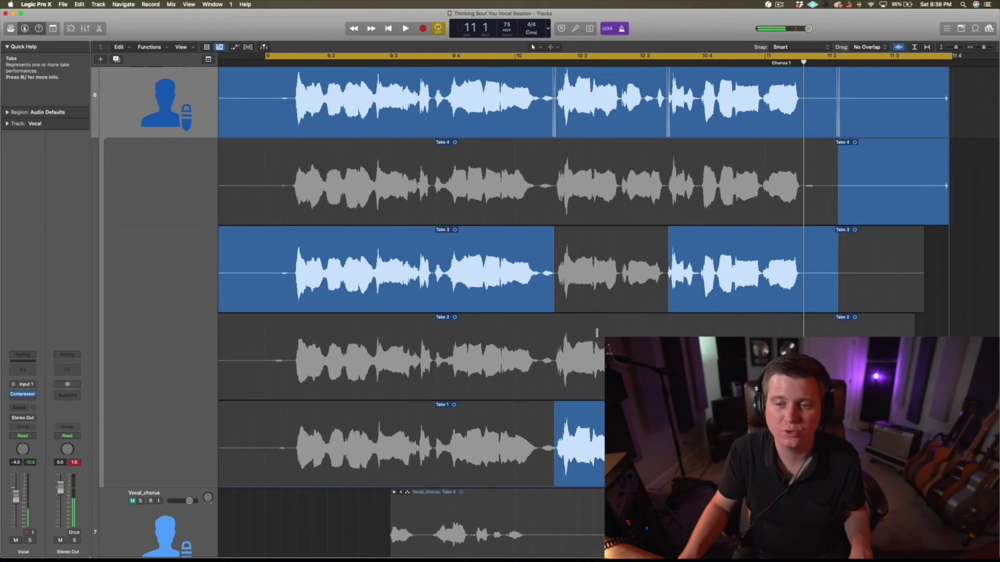
Switch the phrase in the first half of bar 10 to Take 2 and audition it.
click(597, 332)
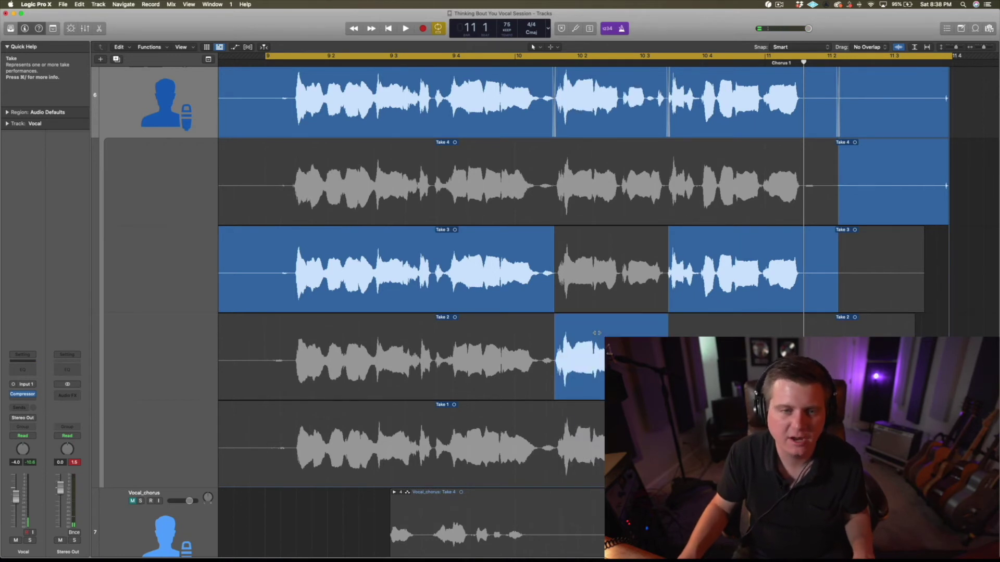
key(space)
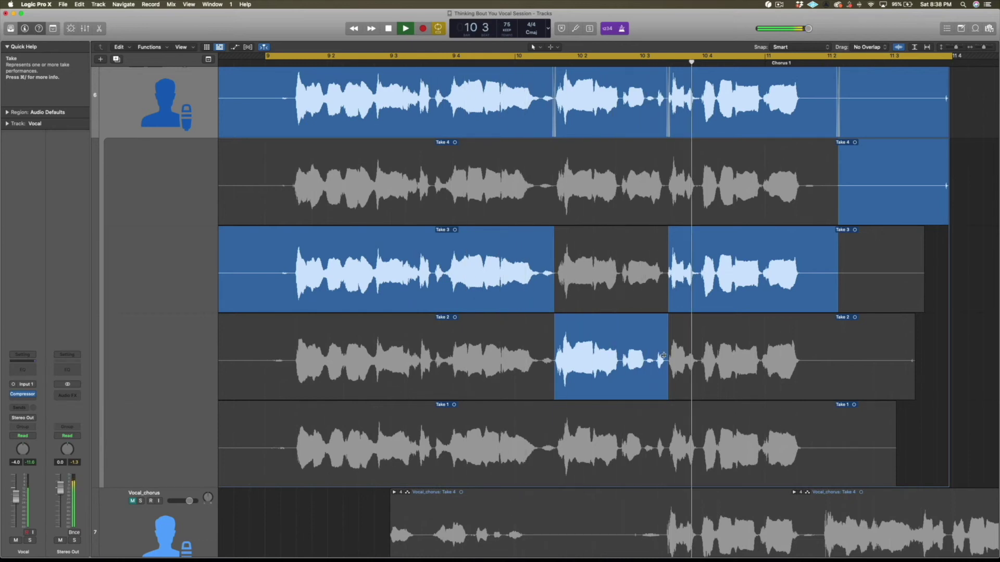
key(space)
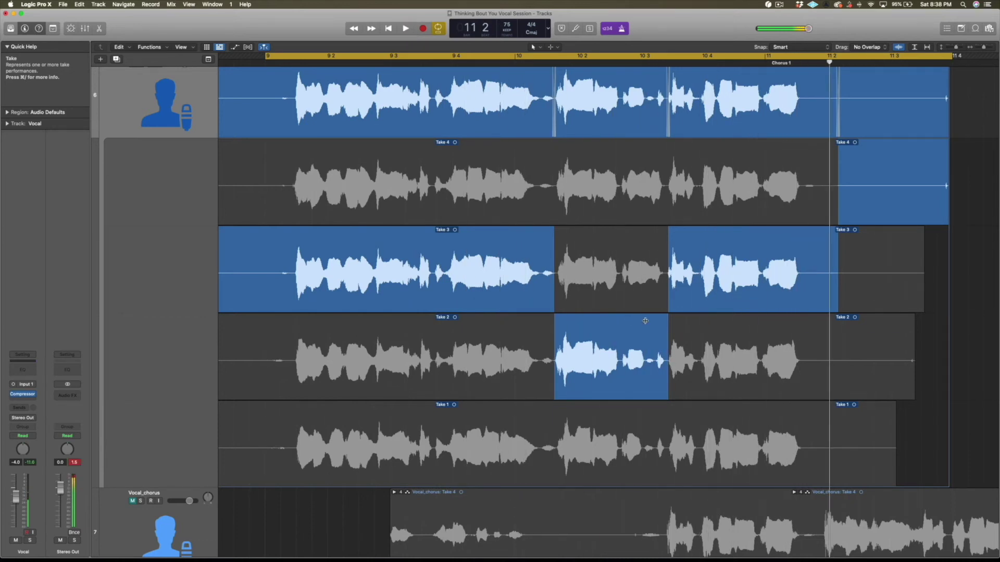
Turn the cycle off, collapse the Verse 1 take folder, and play the comp from its beginning.
key(super+Left)
key(super+Left)
key(super+Left)
key(super+Up)
click(653, 61)
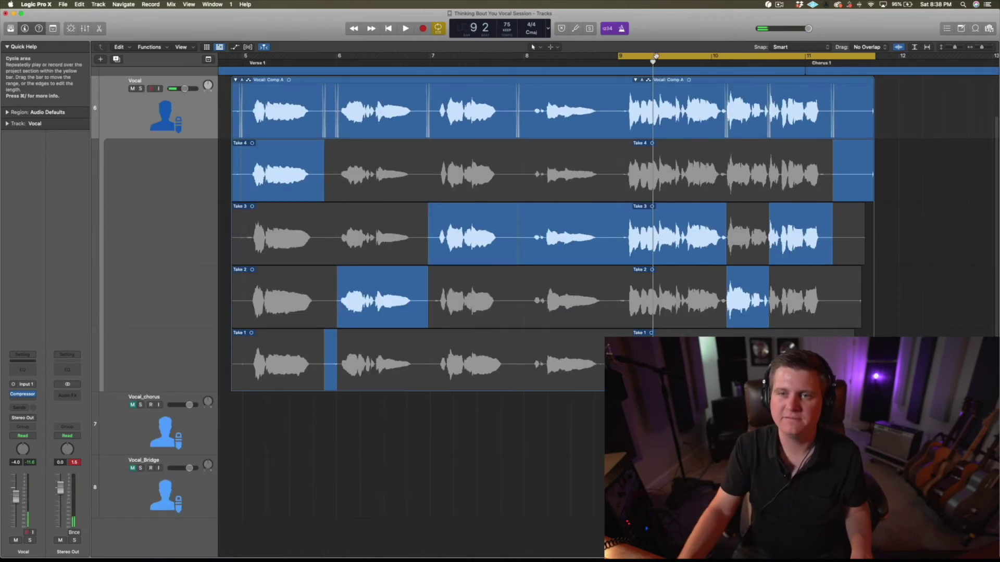
key(z)
click(408, 80)
key(space)
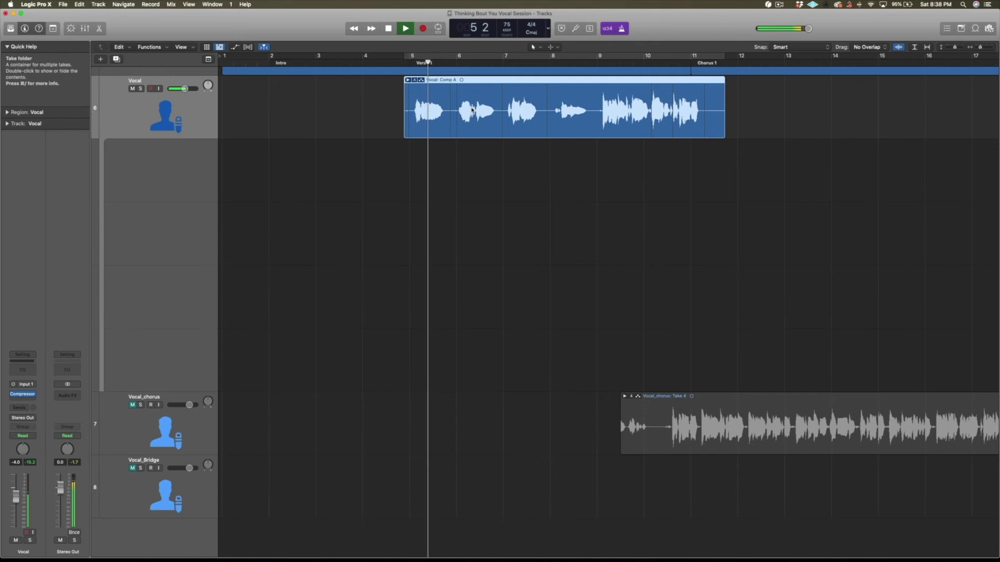
Reopen the take folder, widen the Take 2 selection around bar 6 slightly at both edges, and raise the Vocal fader to -3.1 dB.
click(408, 81)
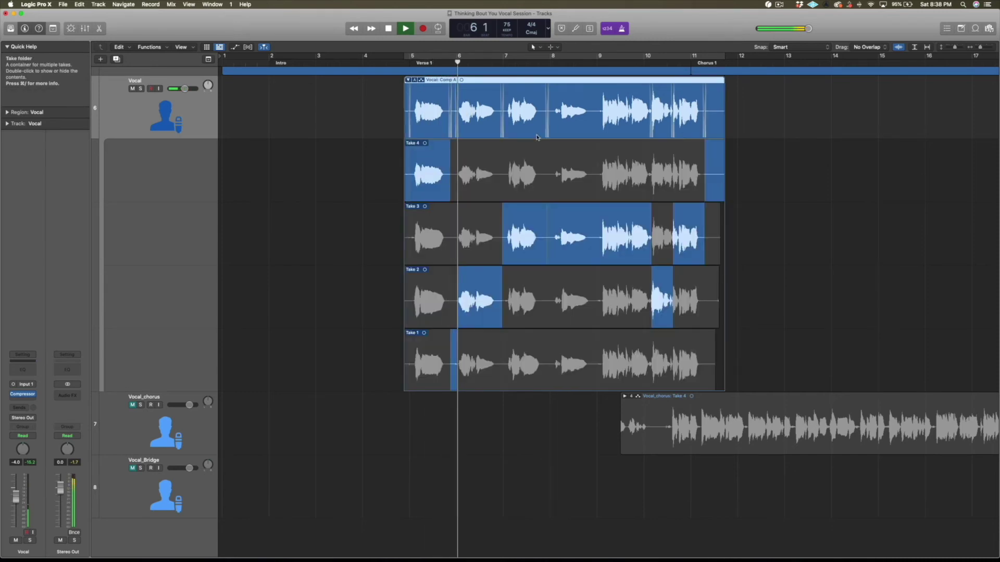
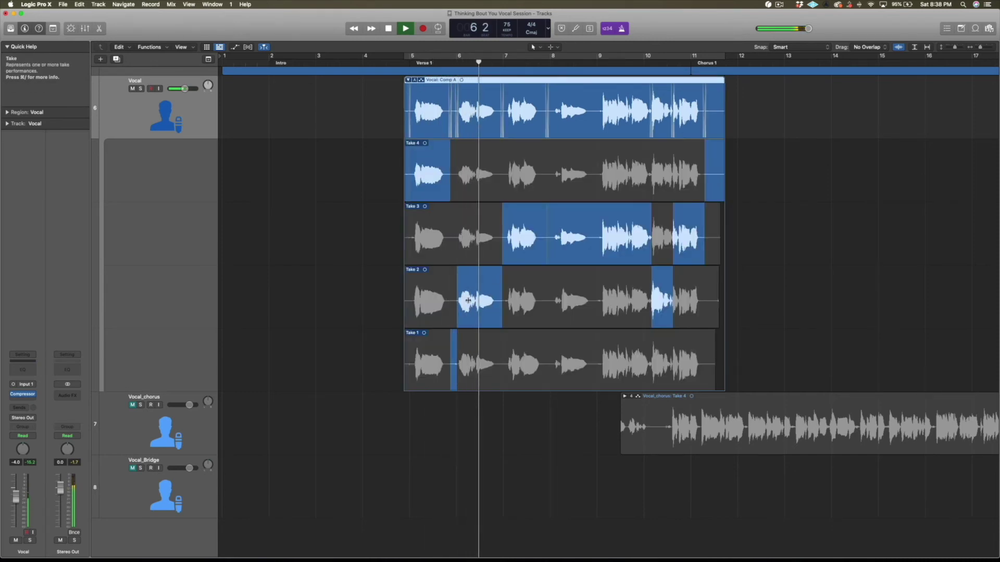
drag(457, 303, 455, 303)
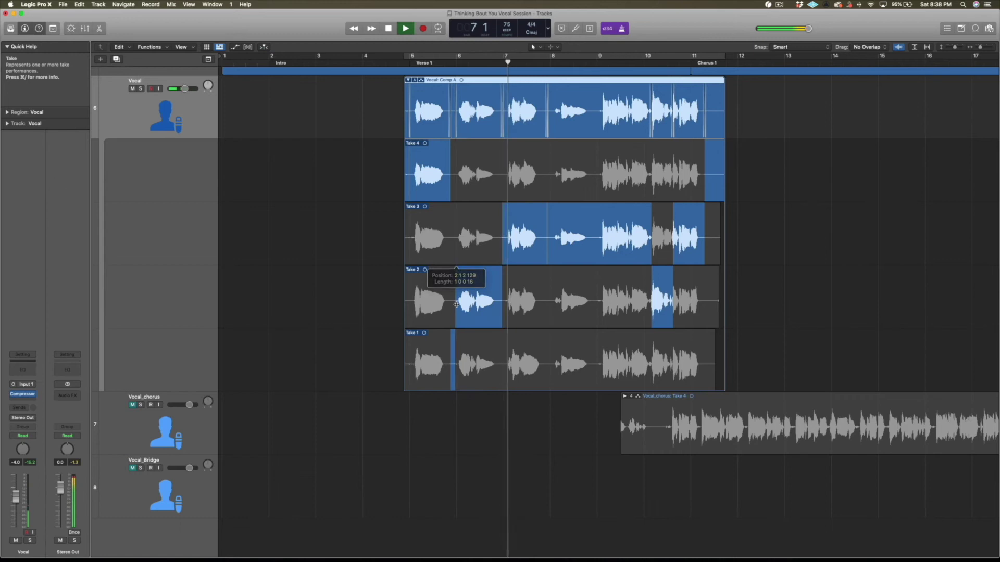
drag(502, 245, 505, 245)
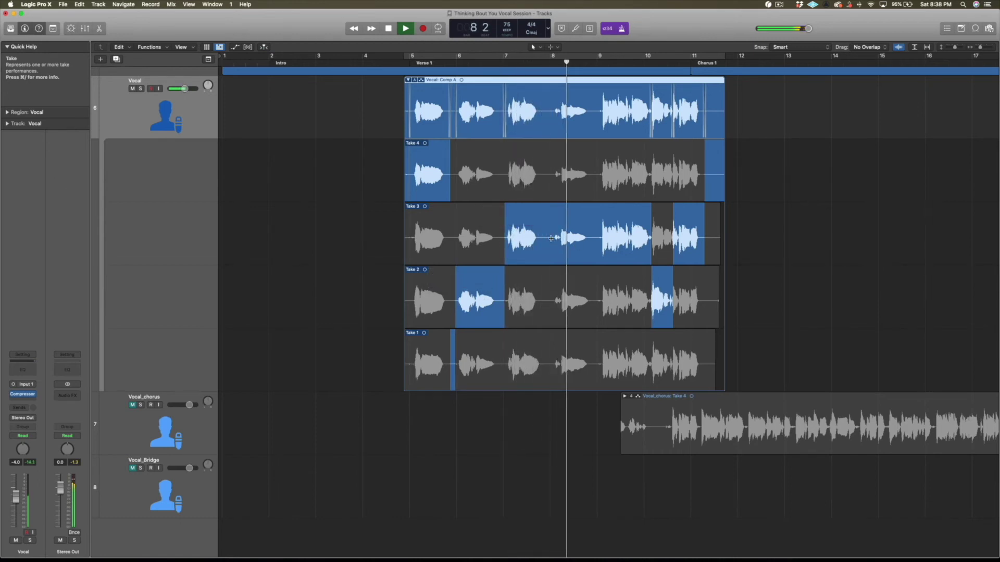
drag(185, 88, 186, 88)
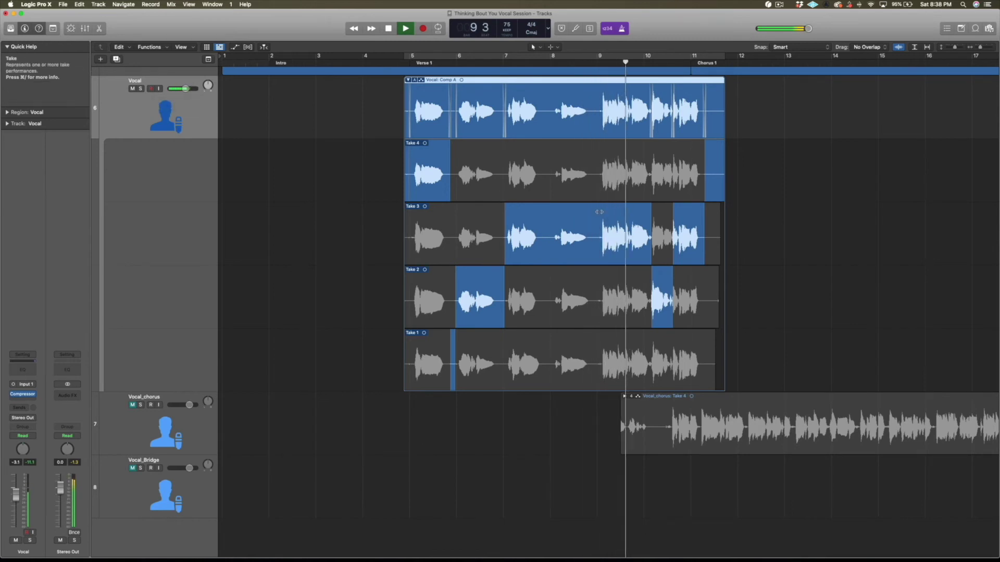
Play the Verse 1 comp through, collapse its take folder, and trim the folder's end to about beat 2 of bar 11.
scroll(598, 212, right, 10)
scroll(599, 212, right, 8)
scroll(639, 209, left, 18)
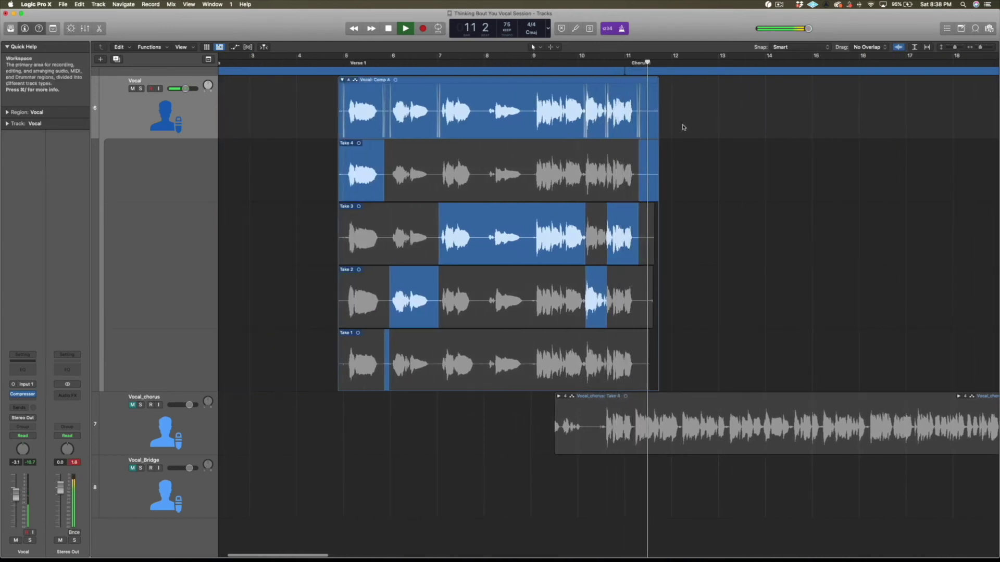
key(space)
click(342, 80)
drag(658, 117, 646, 117)
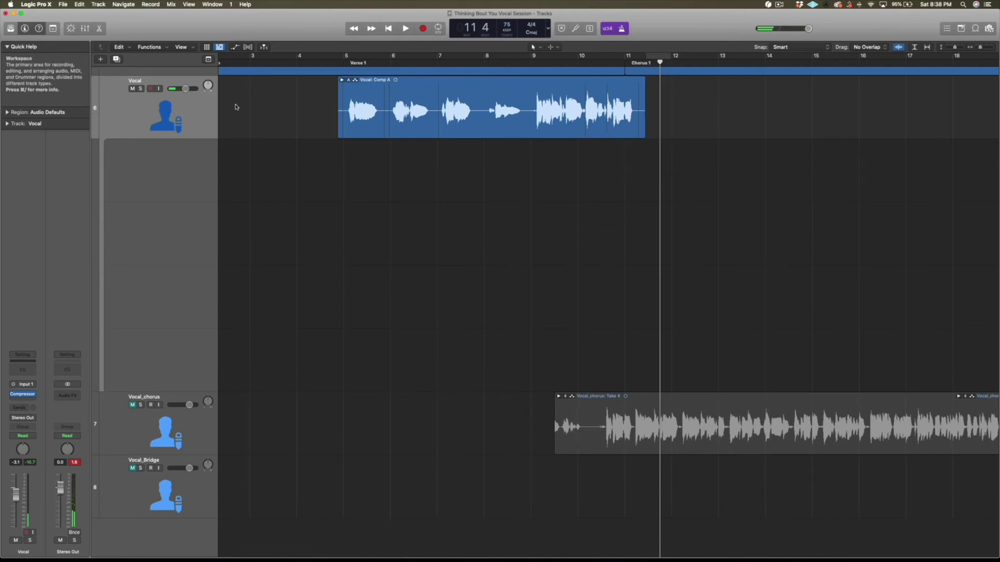
Open the Vocal track's Compressor, check it while playing the comp from about bar 8, and close it.
click(197, 108)
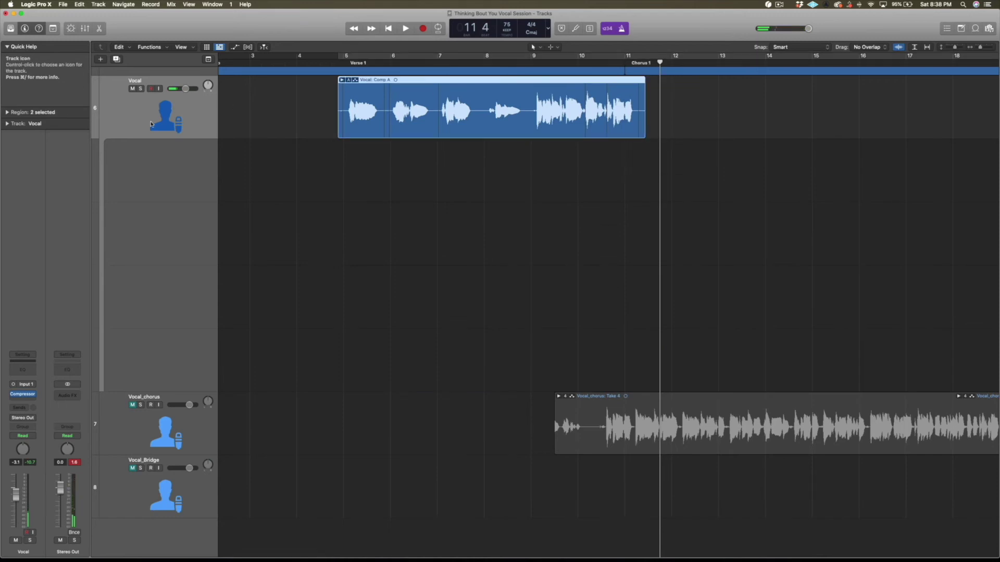
click(23, 395)
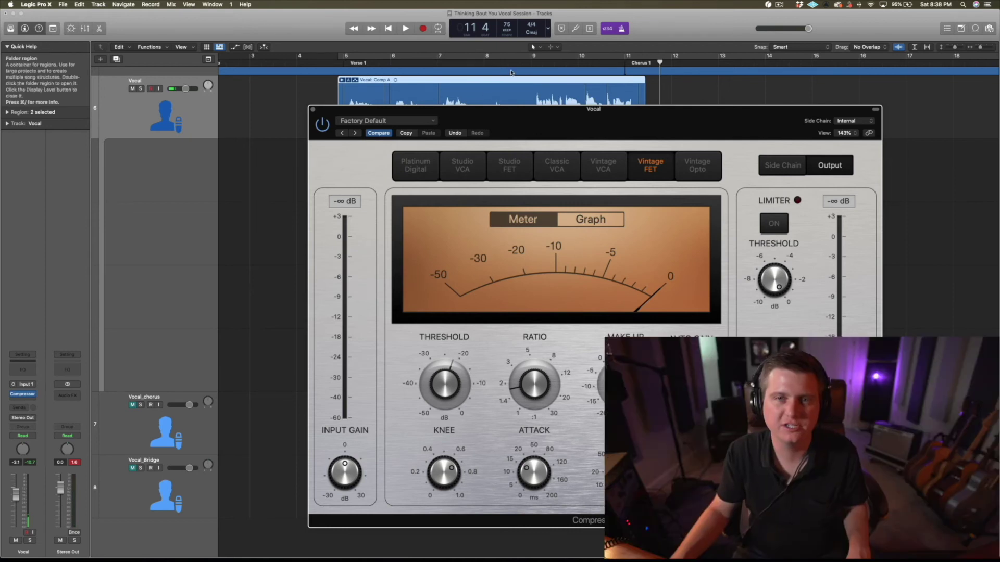
click(508, 63)
key(space)
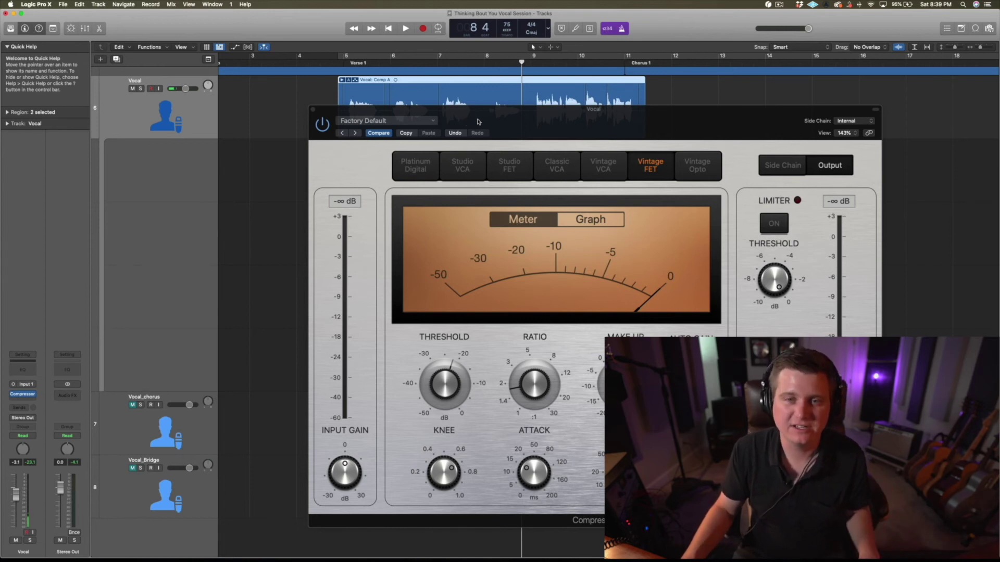
drag(494, 117, 469, 133)
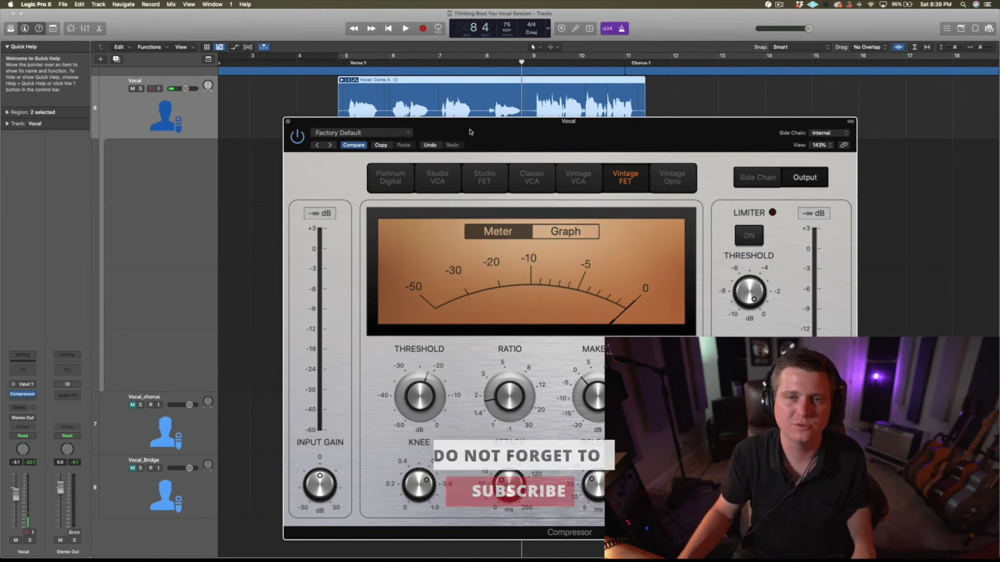
click(288, 123)
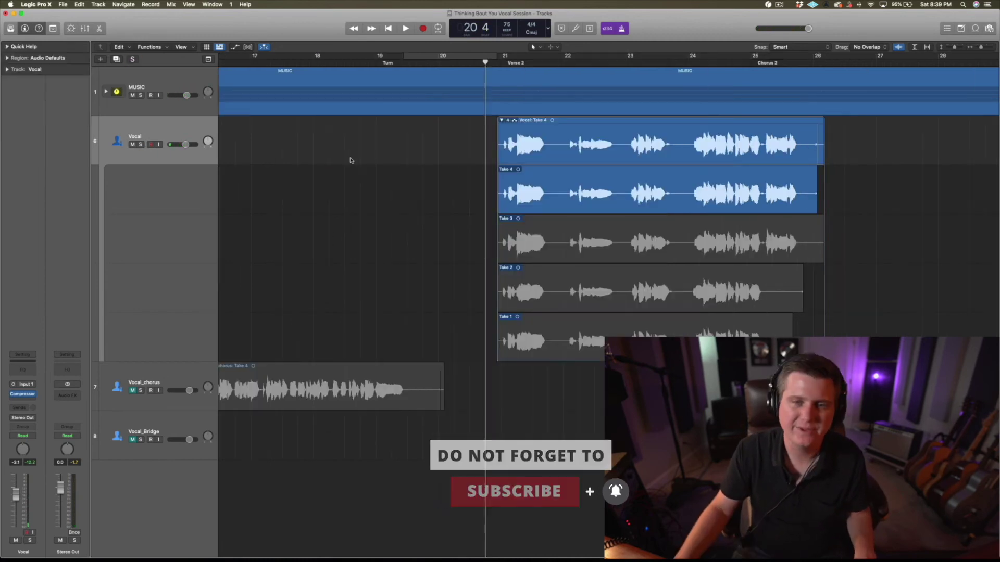
Play Verse 2 while lowering the Vocal fader to -3.5 dB, and audition its first phrase from Take 3.
key(space)
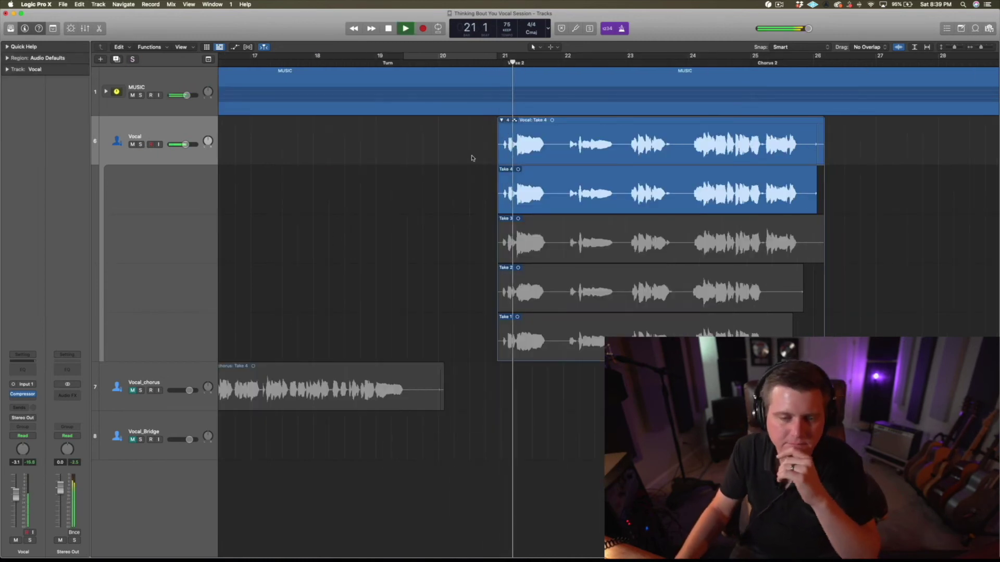
drag(186, 145, 185, 144)
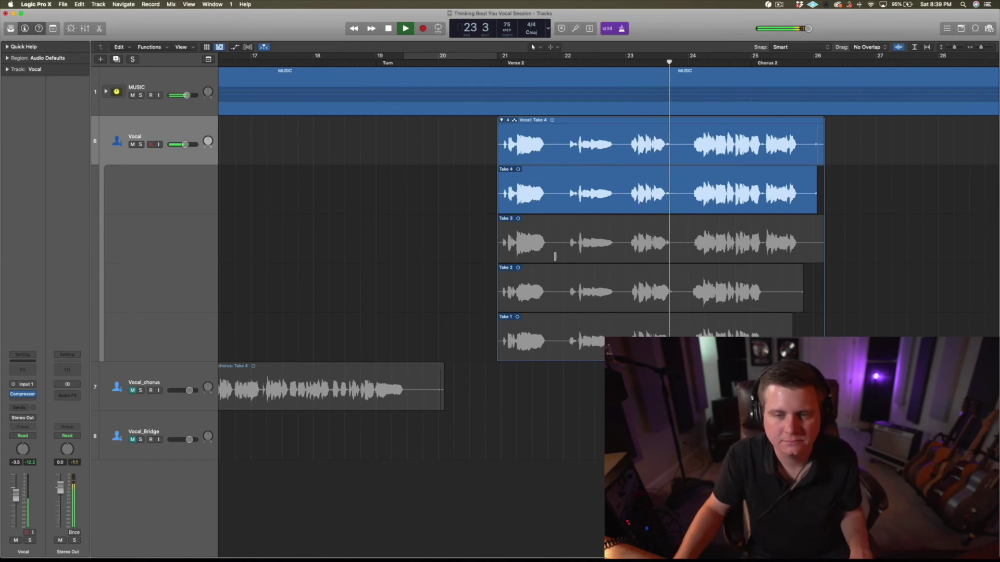
drag(499, 243, 494, 249)
key(space)
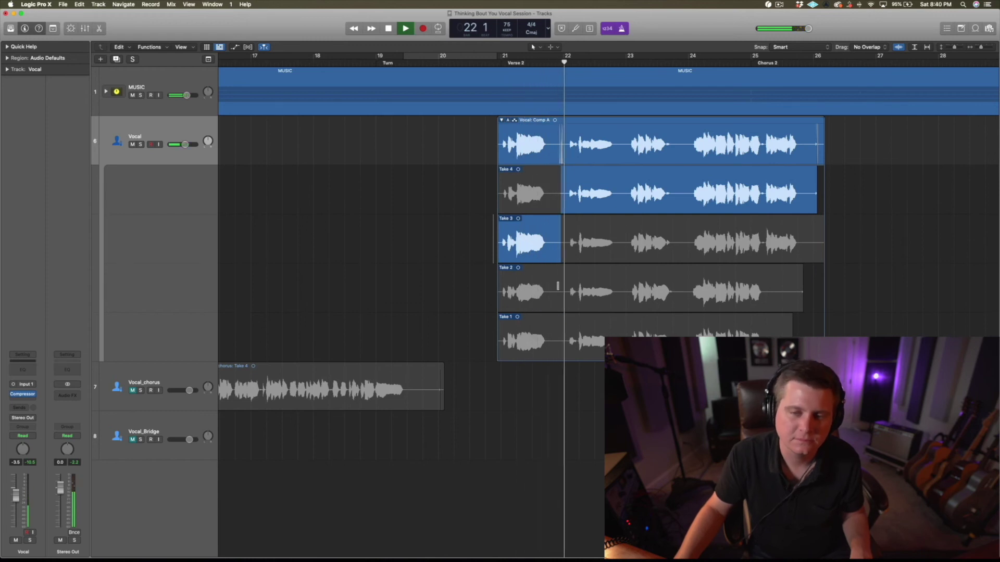
key(space)
scroll(556, 287, left, 1)
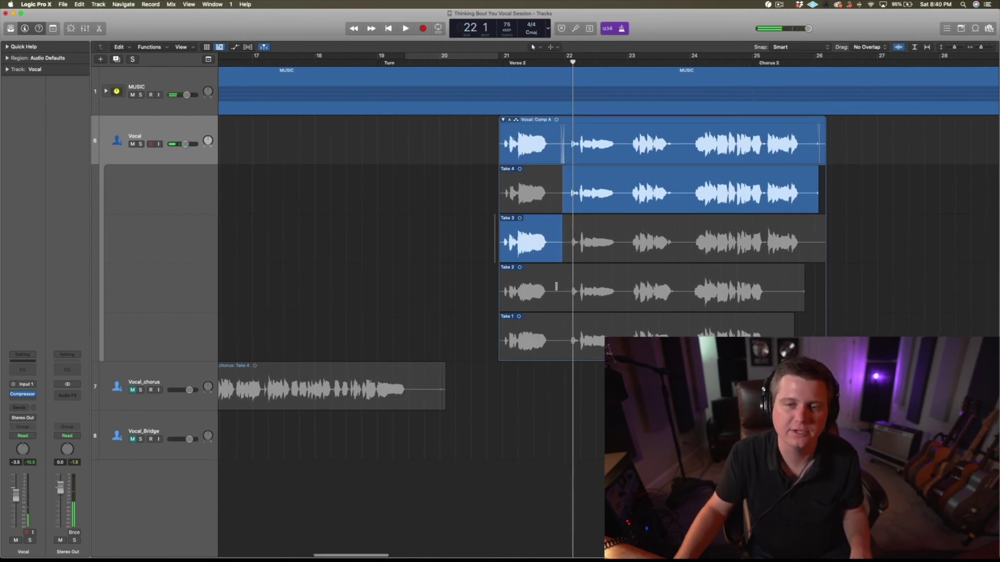
Comp the first phrase of Verse 2 from Take 2 and audition it.
drag(561, 283, 502, 286)
key(shift+space)
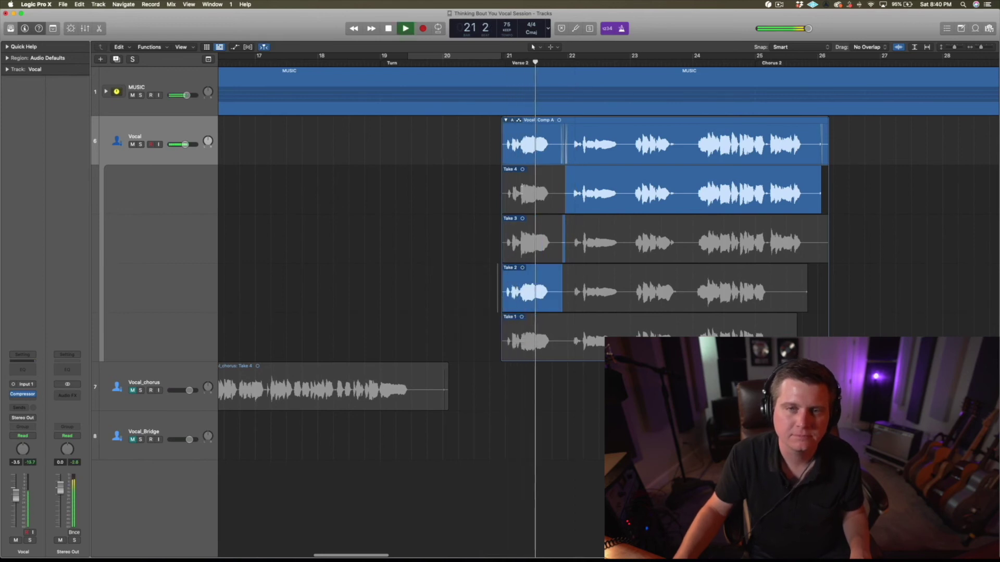
key(space)
Set a one-bar cycle from bar 21 to bar 22 and audition the first phrase from Take 1.
drag(513, 56, 571, 58)
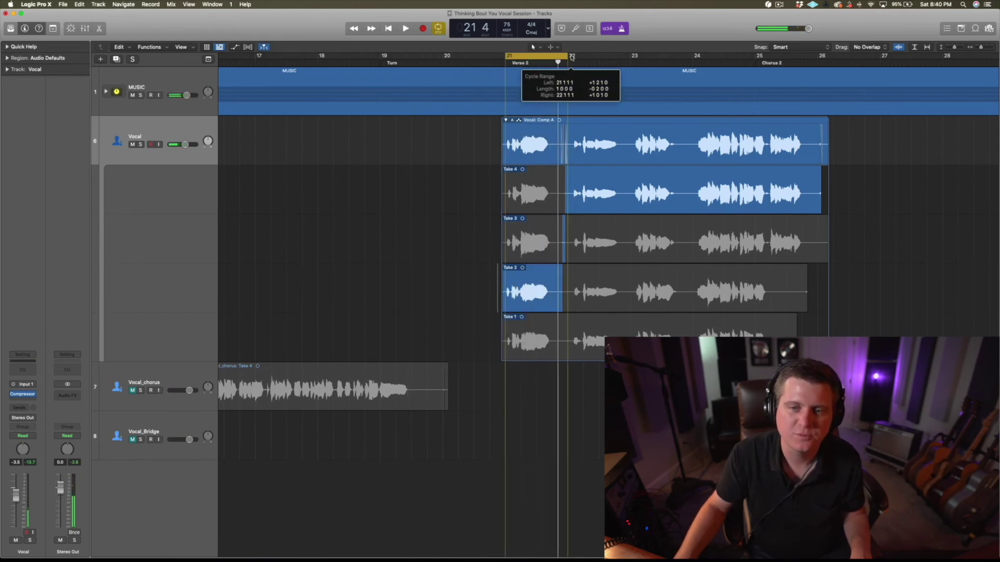
click(545, 315)
key(space)
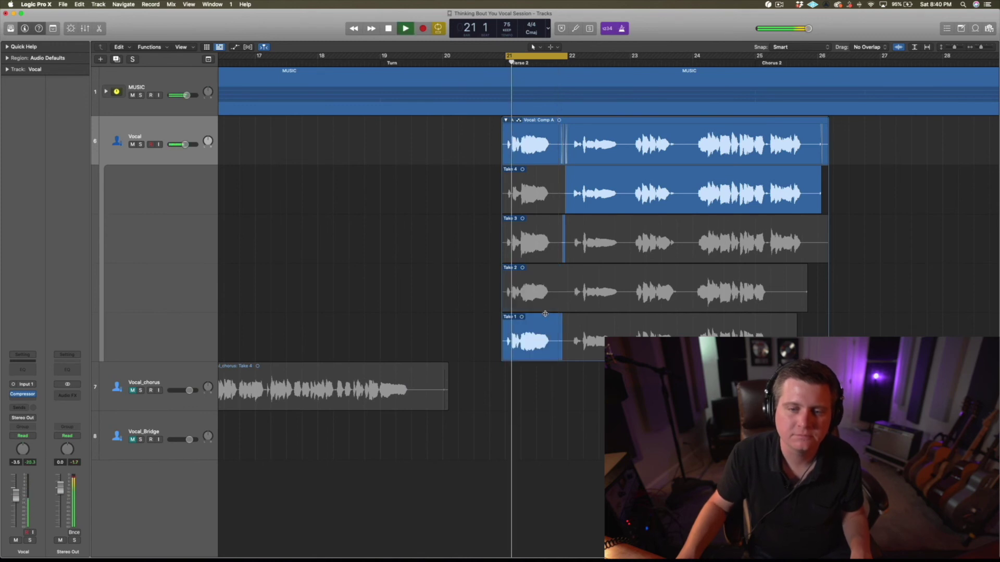
key(space)
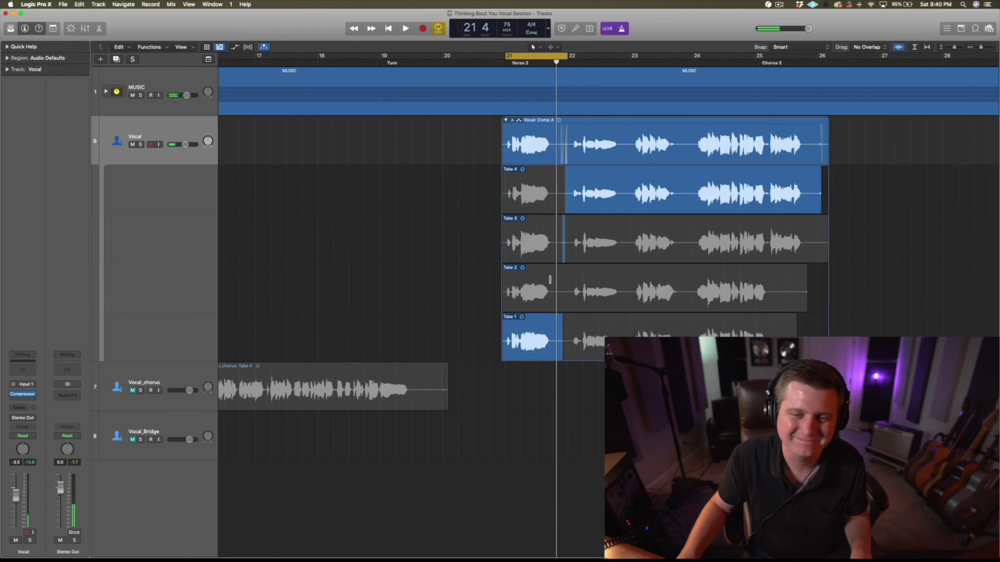
Return the first phrase to Take 2, extend its end to about bar 22, and play into bar 23 with the cycle off.
click(550, 280)
key(space)
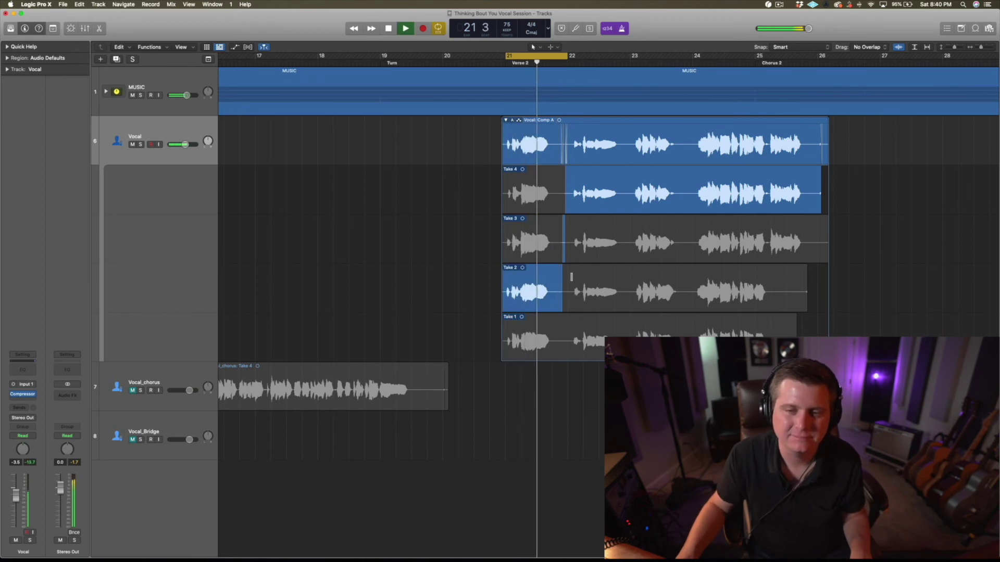
drag(562, 280, 567, 279)
key(space)
click(553, 58)
click(551, 62)
key(space)
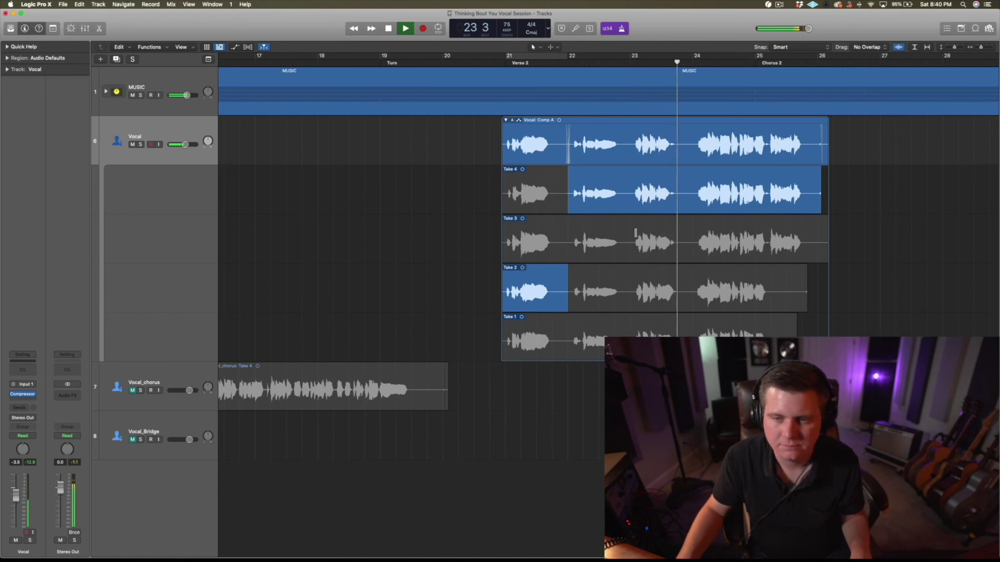
key(space)
Audition the phrase at bar 23 from Take 3 and then from Take 2, and adjust its start to about bar 23.
drag(636, 233, 681, 230)
key(space)
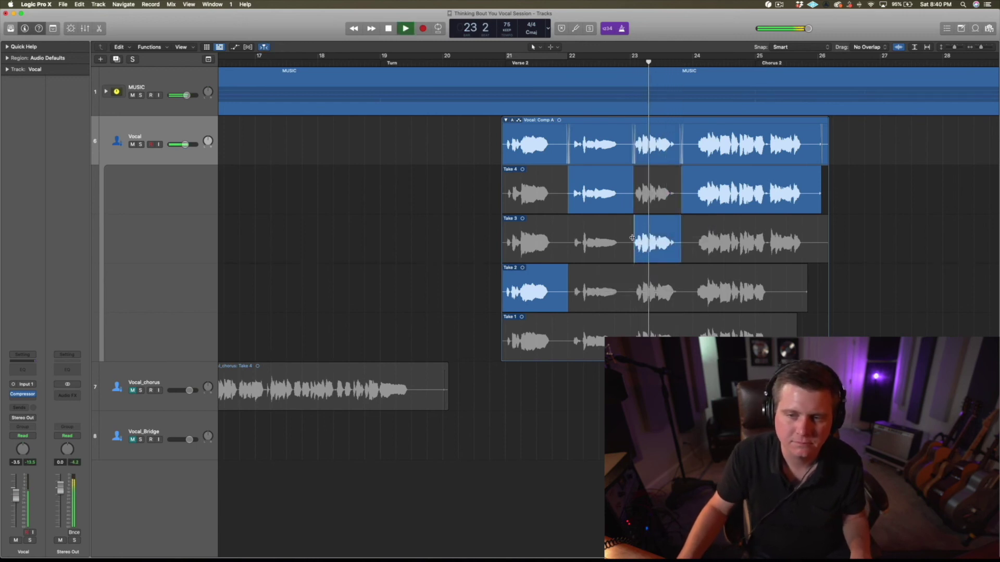
key(space)
click(637, 286)
key(space)
drag(630, 282, 633, 282)
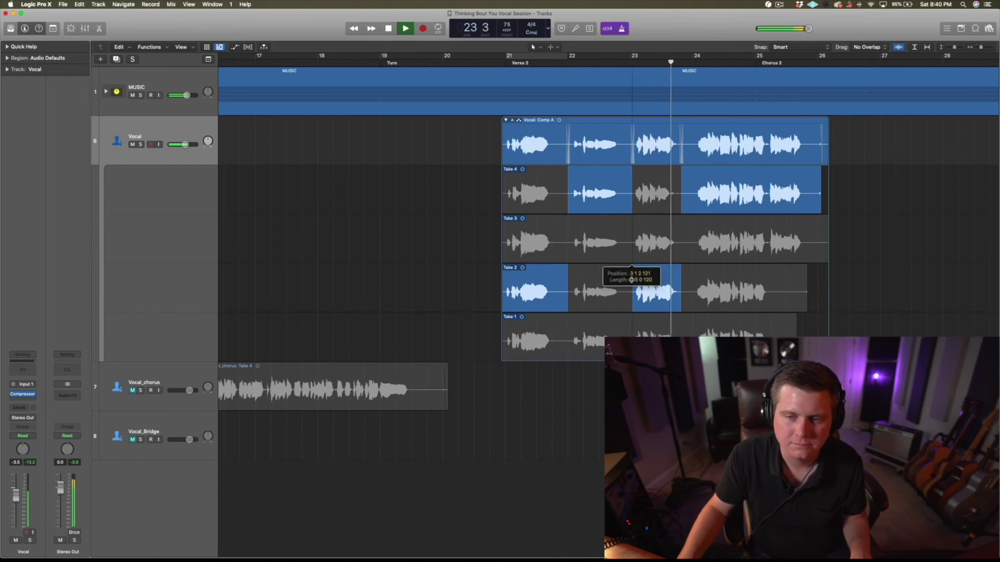
Switch the bar 23 phrase to Take 1, play it, and extend its end to just before bar 24.
click(644, 330)
key(space)
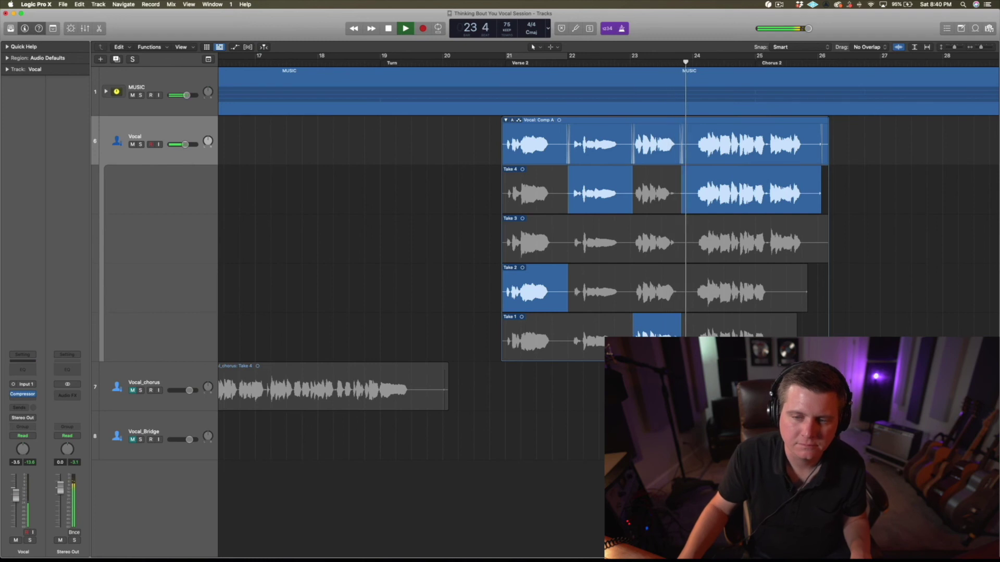
drag(683, 198, 691, 198)
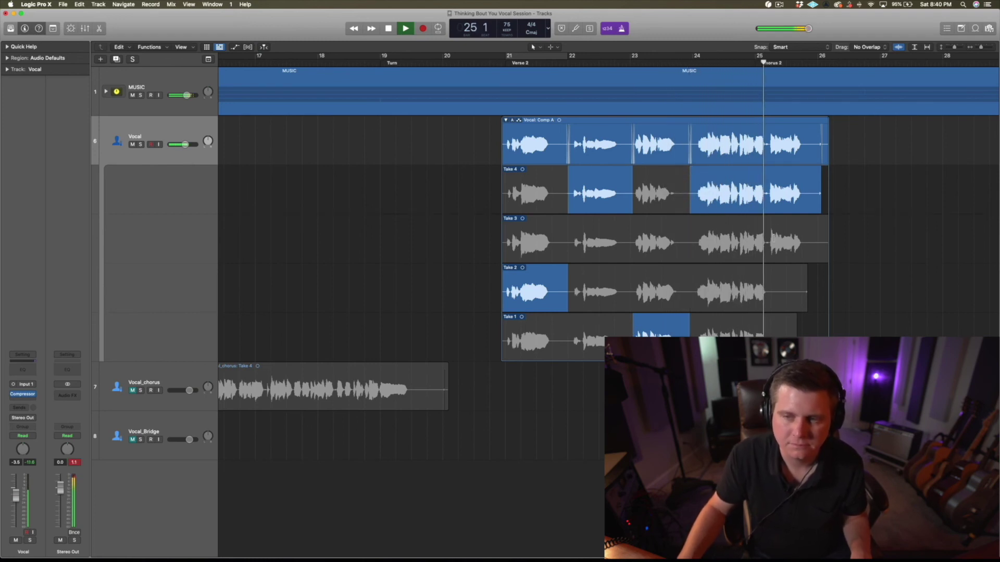
Audition the bar 24 phrase from Take 3, selecting it from just before bar 24 to just past bar 25.
drag(693, 227, 768, 231)
super+click(696, 234)
key(space)
drag(693, 232, 690, 235)
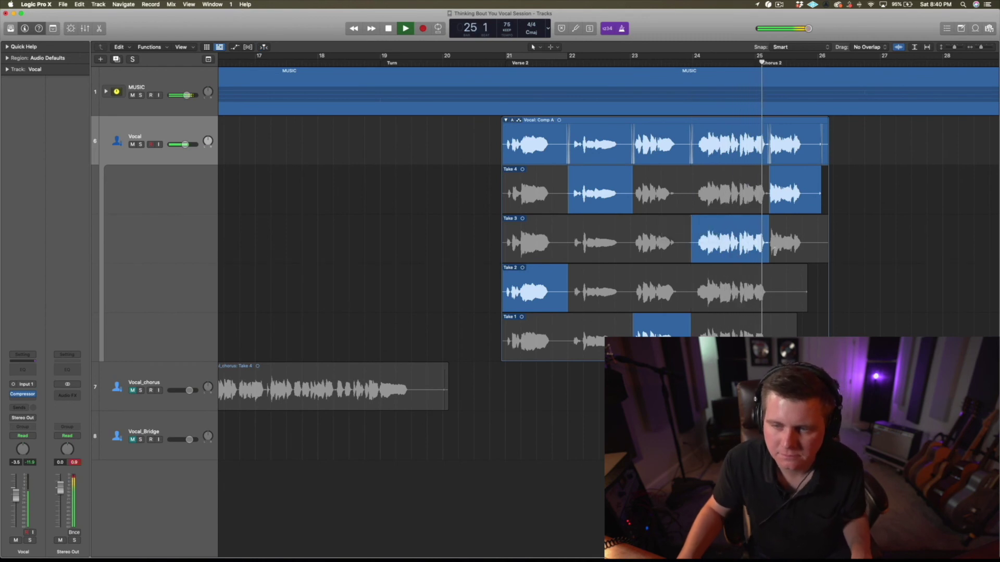
Switch the bar 24 phrase to Take 2 and play it from just before bar 24.
drag(770, 288, 689, 299)
key(space)
super+click(693, 303)
key(space)
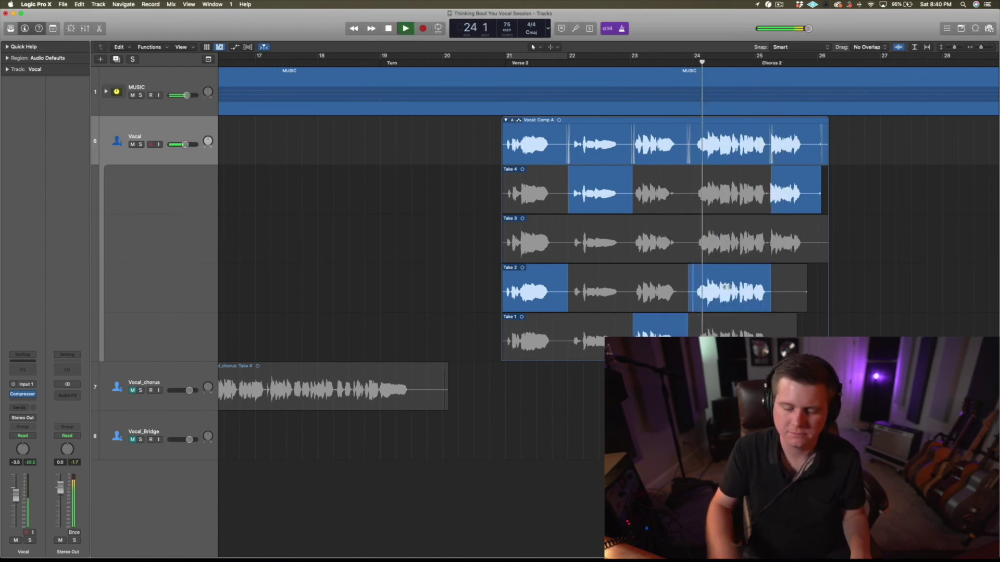
key(super+Right)
key(super+Right)
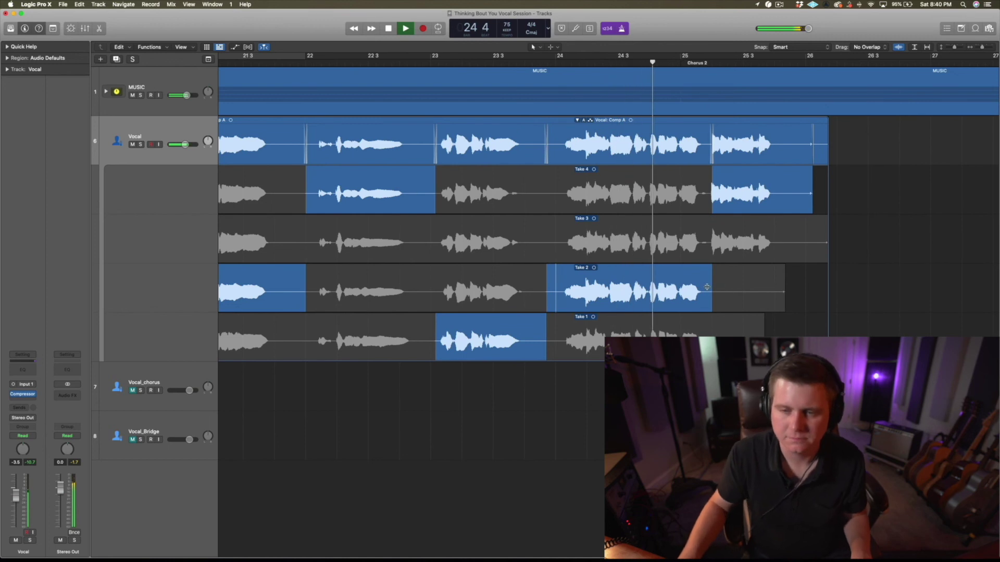
Switch the bar 24 phrase to Take 1, replace its second half with Take 3 from about 24 2 4, and play the result.
click(707, 329)
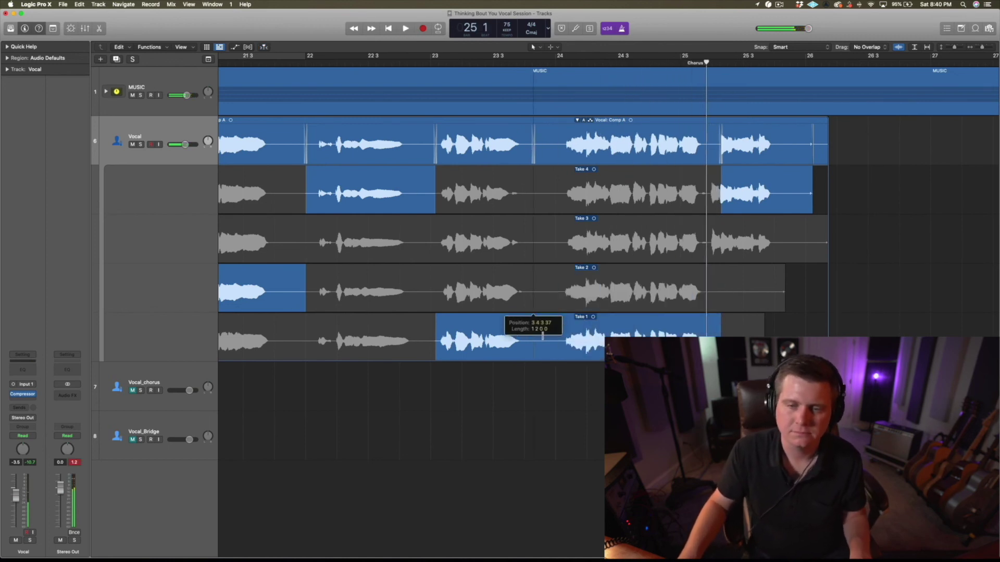
key(space)
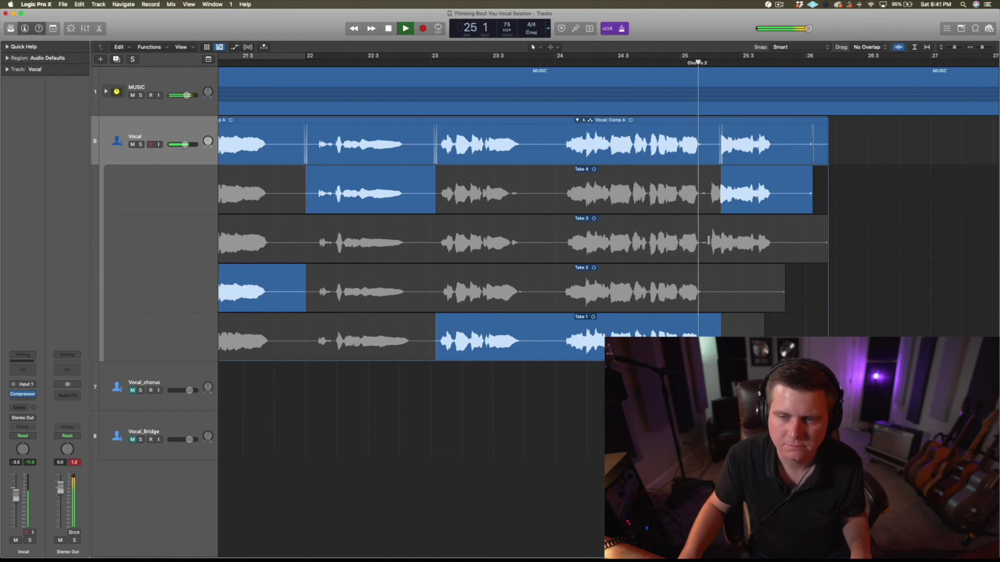
drag(707, 230, 609, 252)
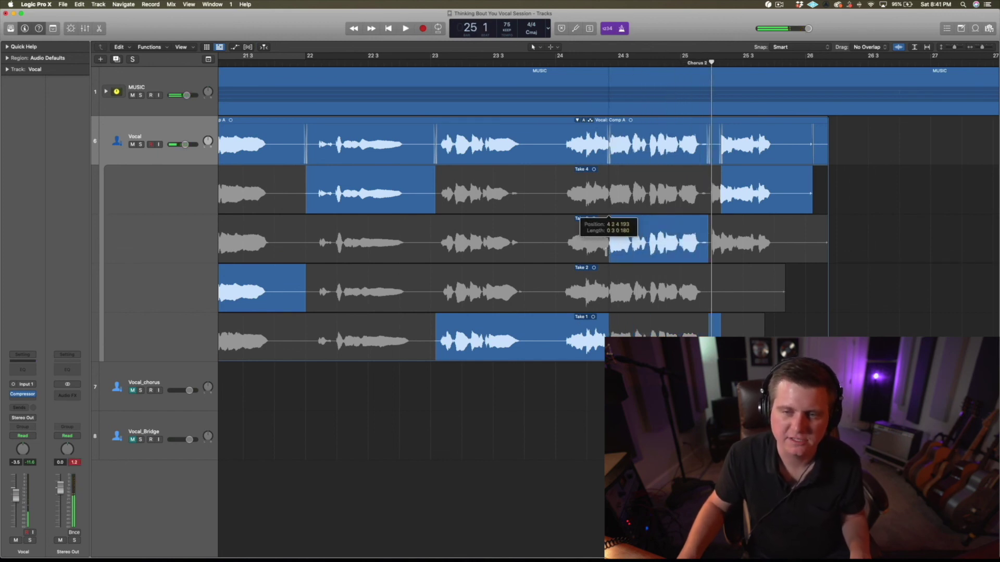
super+click(574, 251)
key(space)
key(super+Right)
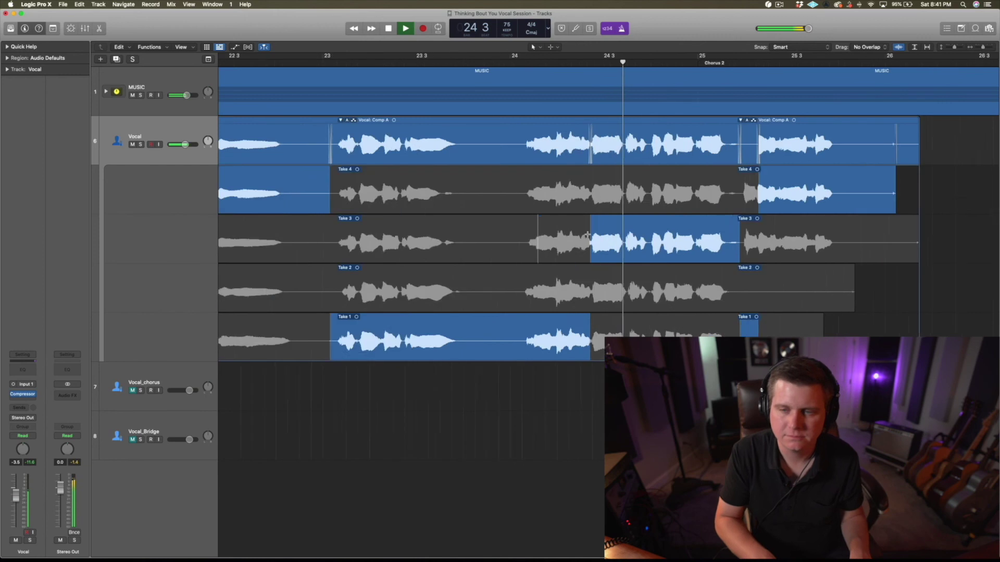
key(super+Right)
drag(516, 257, 519, 254)
key(space)
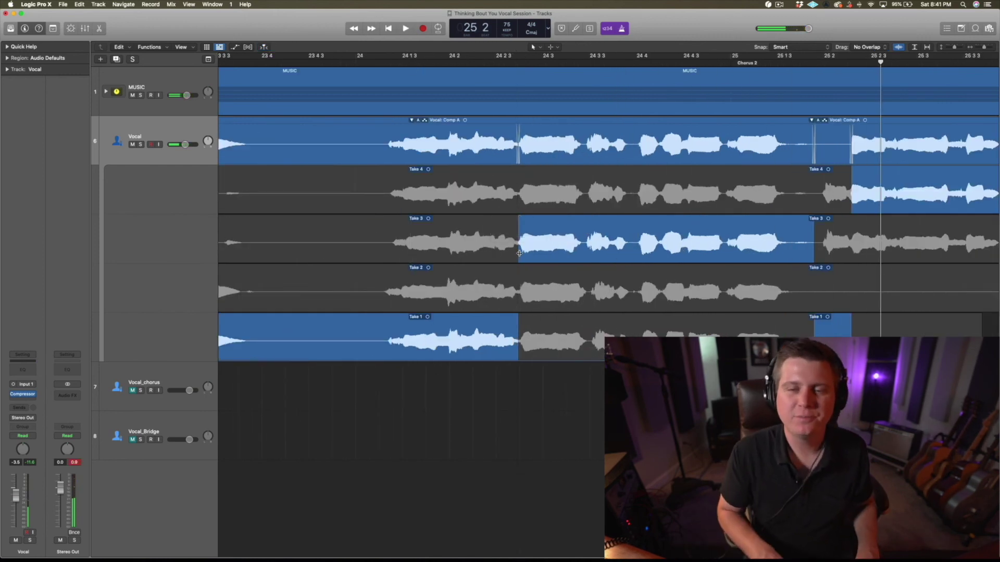
Enlarge the take waveforms and fine-tune the Take 1 to Take 3 splice into the quiet gap just before 24 2 4.
key(super+Right)
key(super+Right)
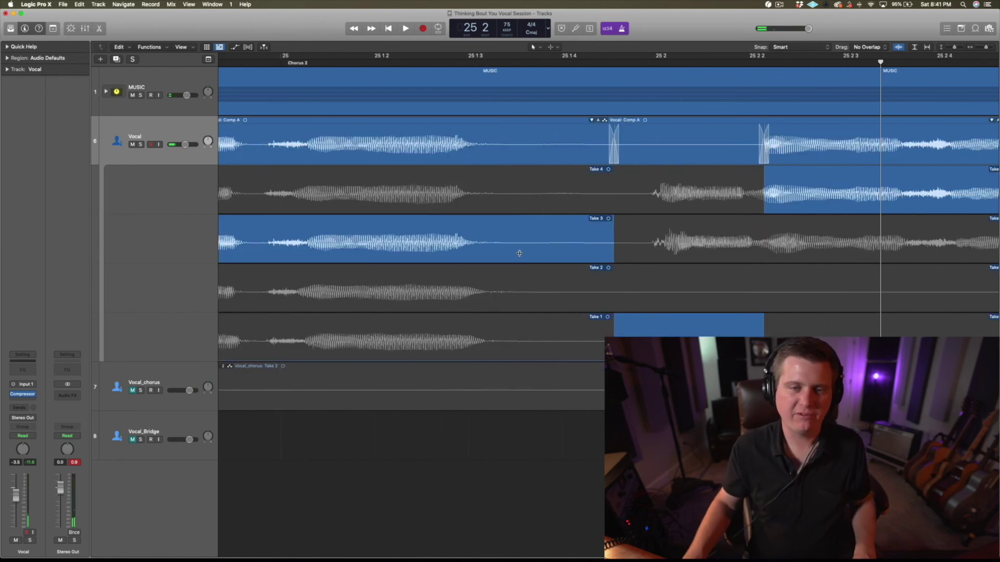
scroll(521, 254, left, 10)
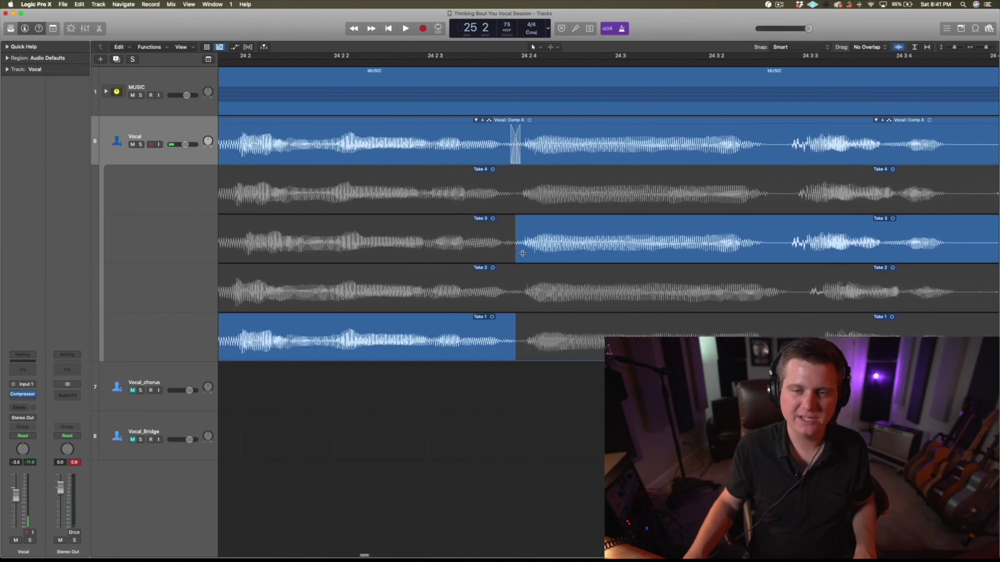
scroll(522, 254, left, 2)
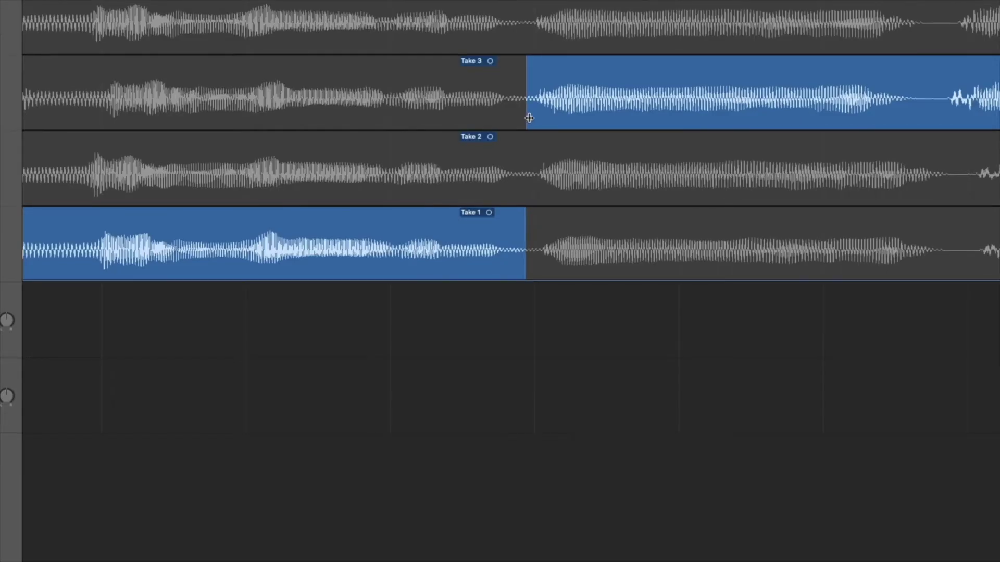
drag(528, 118, 531, 118)
scroll(531, 118, left, 1)
key(super+Down)
key(super+Down)
key(super+Down)
key(super+Down)
key(super+Down)
key(super+Down)
key(super+Down)
scroll(531, 117, down, 5)
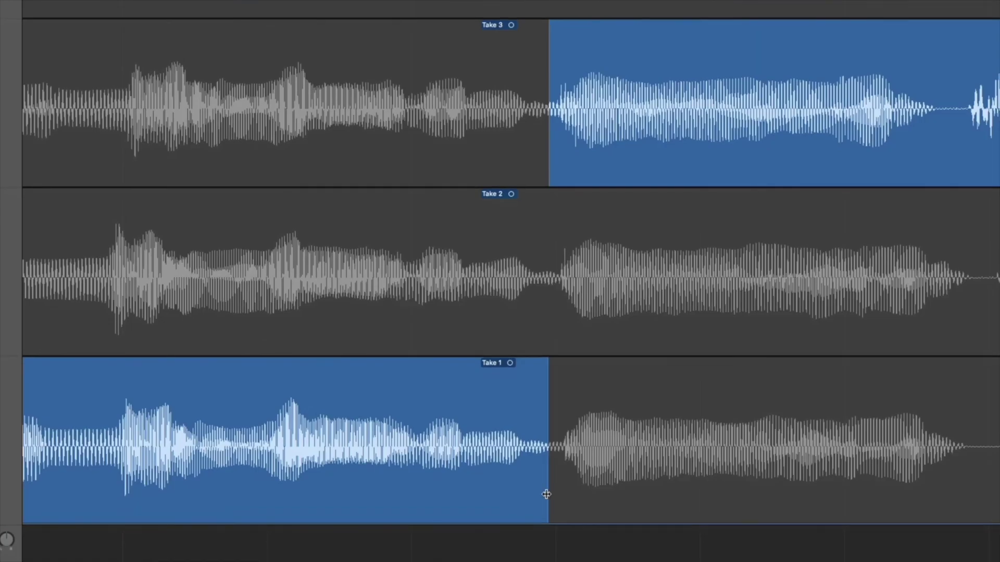
mouse_move(545, 493)
mouse_down()
mouse_move(561, 489)
mouse_move(541, 491)
mouse_up()
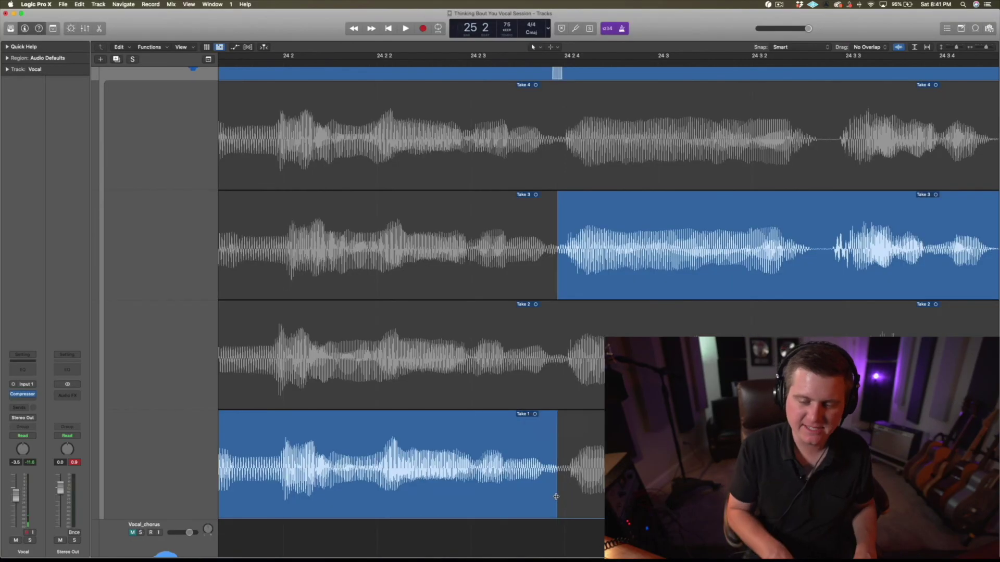
Play across the Take 1 to Take 3 splice from about bar 24 and shift the splice slightly later.
key(super+Left)
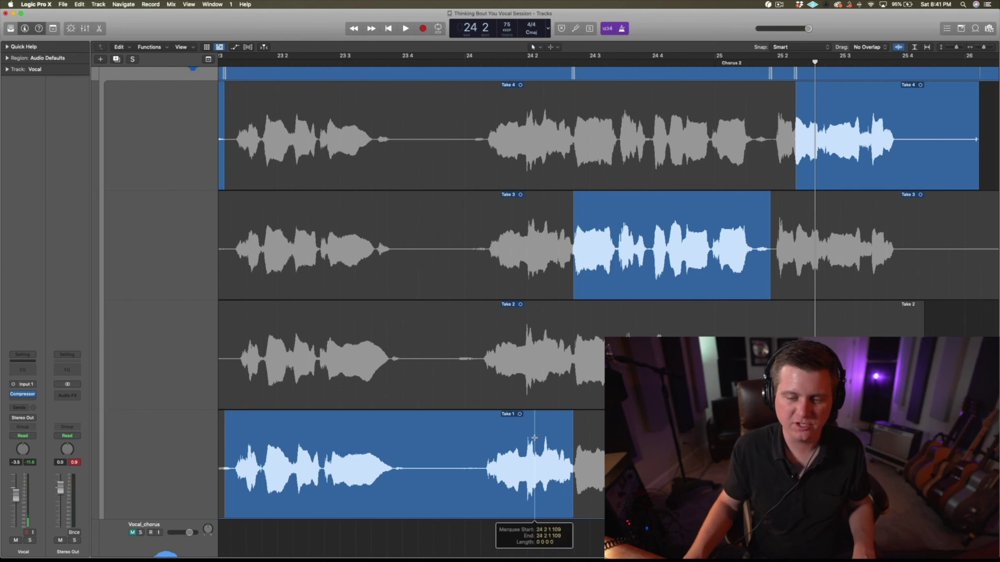
key(space)
click(464, 442)
key(space)
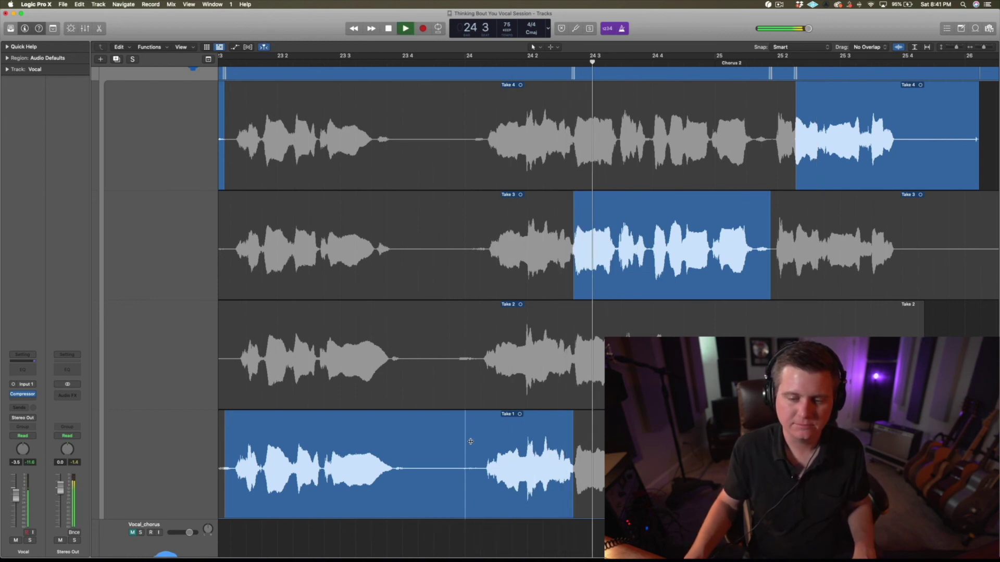
key(space)
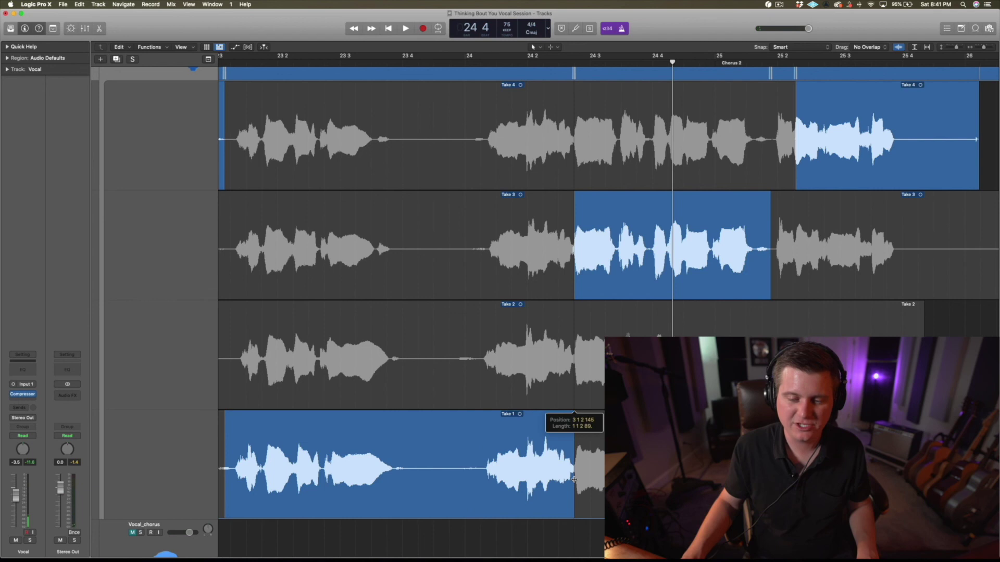
super+click(485, 472)
key(space)
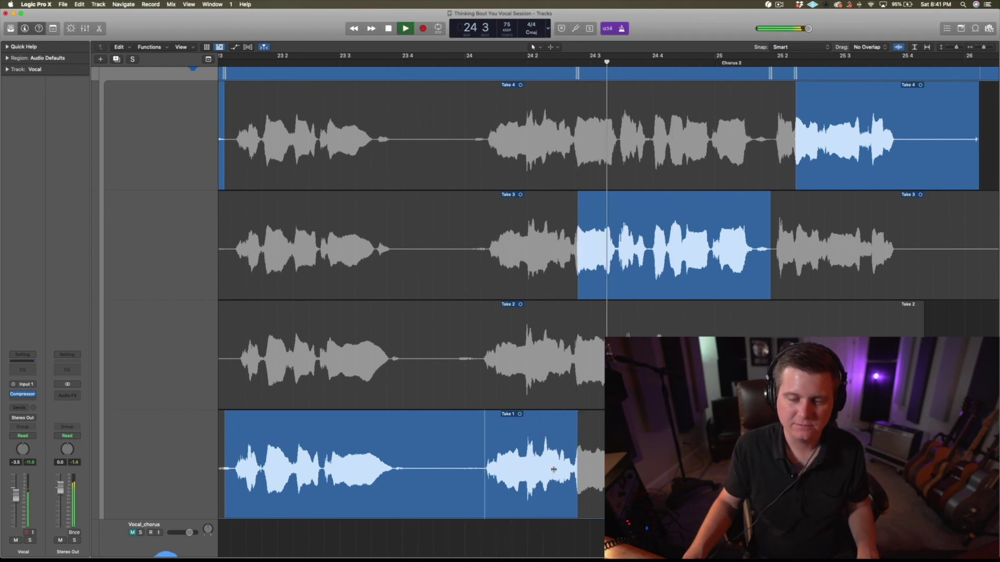
key(space)
Listen closely to the splice near 24 2 4, playing from just before it into bar 25.
key(super+Right)
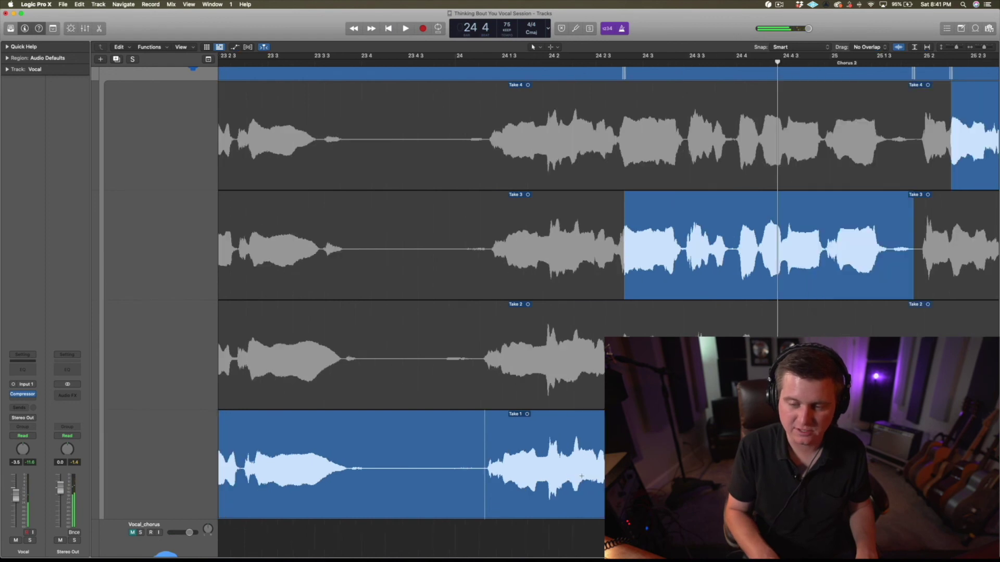
drag(763, 73, 749, 73)
click(580, 476)
key(space)
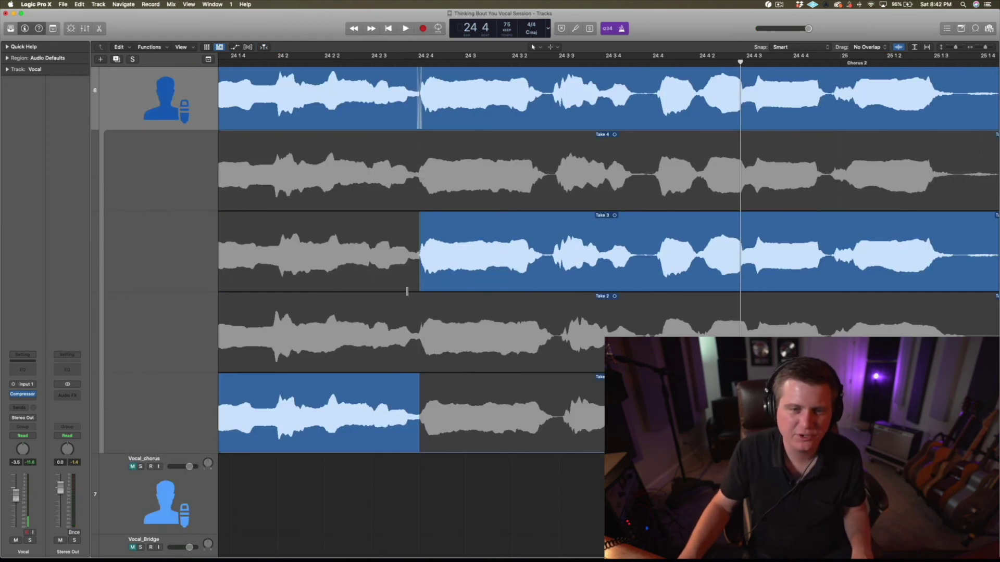
click(370, 250)
key(space)
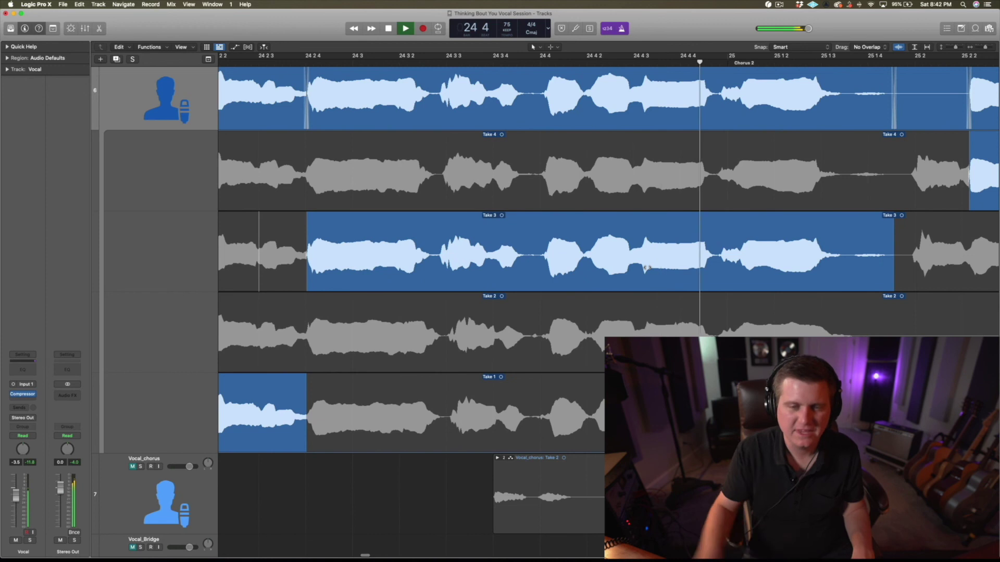
key(space)
Select the empty tail of the Verse 2 vocal comp from about 25 4 to past bar 26 and delete it.
key(super+Left)
key(super+Left)
key(super+Up)
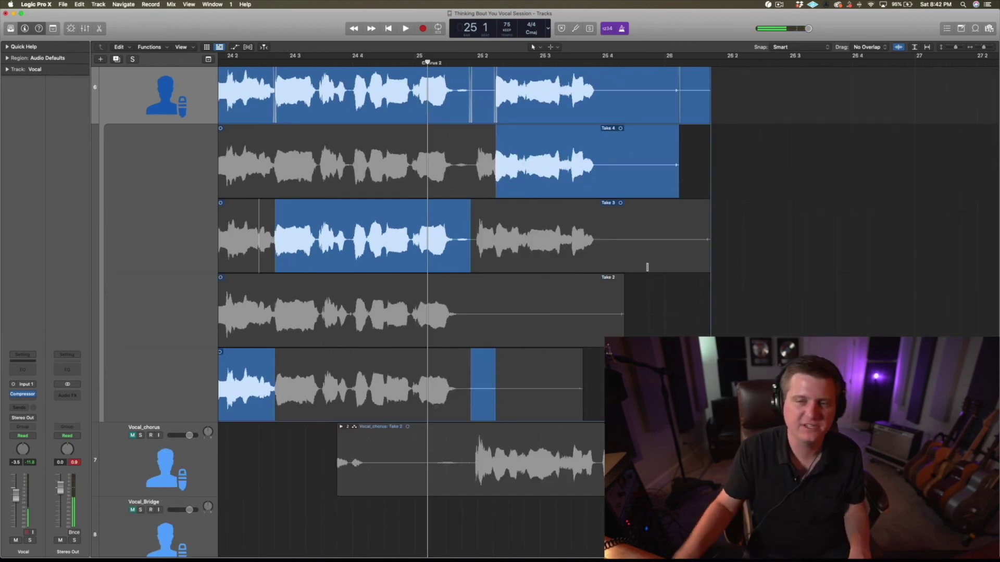
key(super+Left)
drag(565, 110, 522, 110)
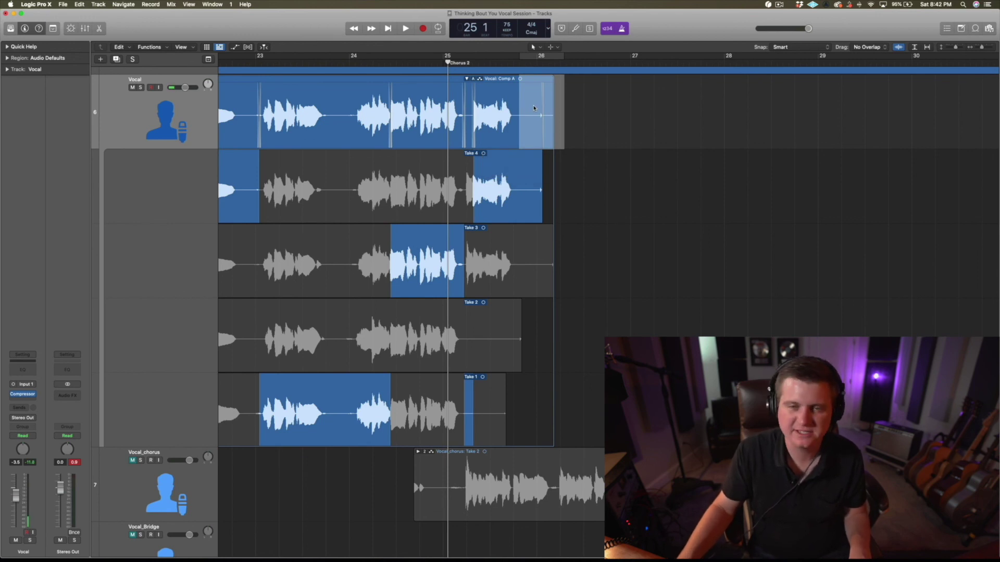
drag(571, 98, 520, 106)
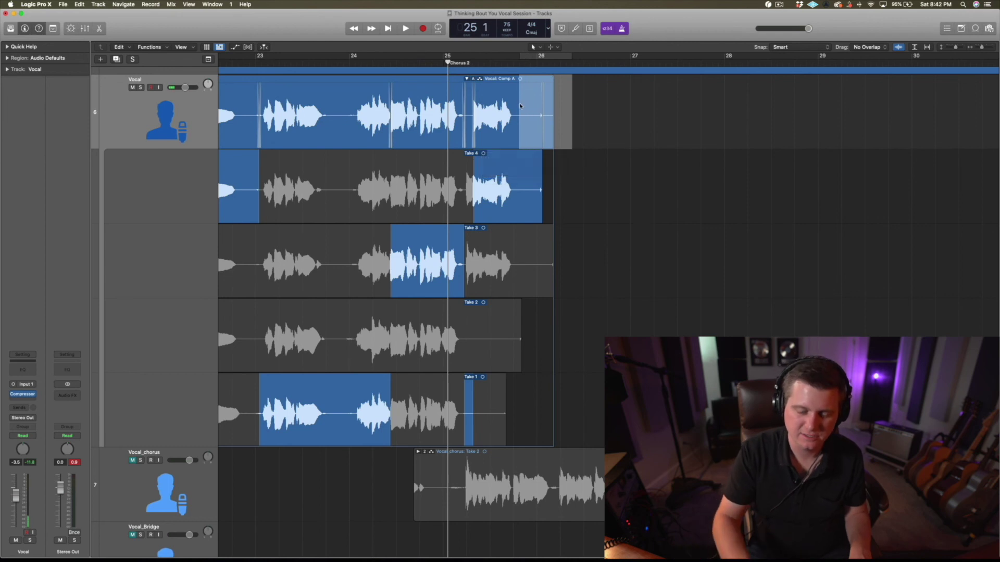
key(Delete)
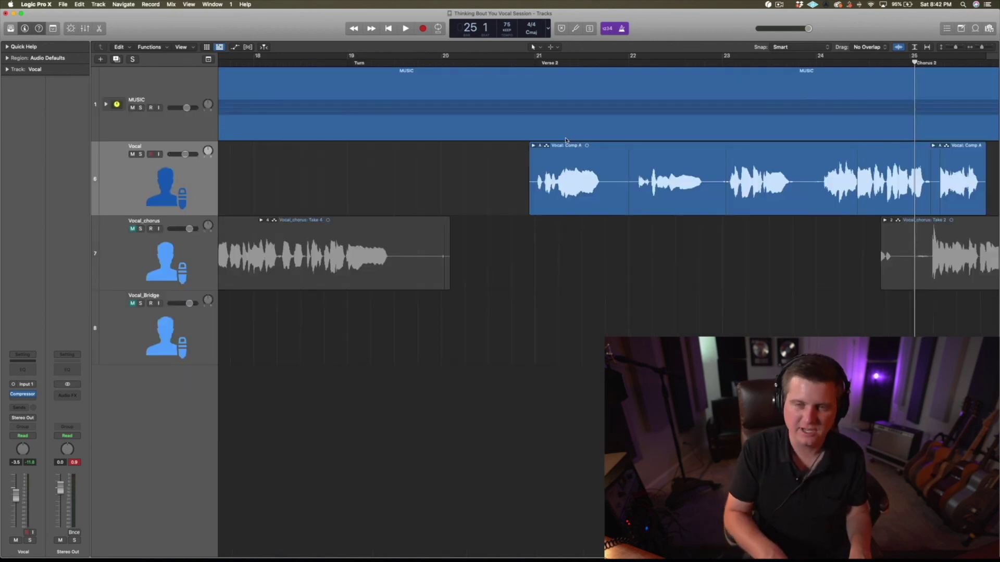
key(super+Left)
key(super+Left)
key(super+Left)
key(super+Left)
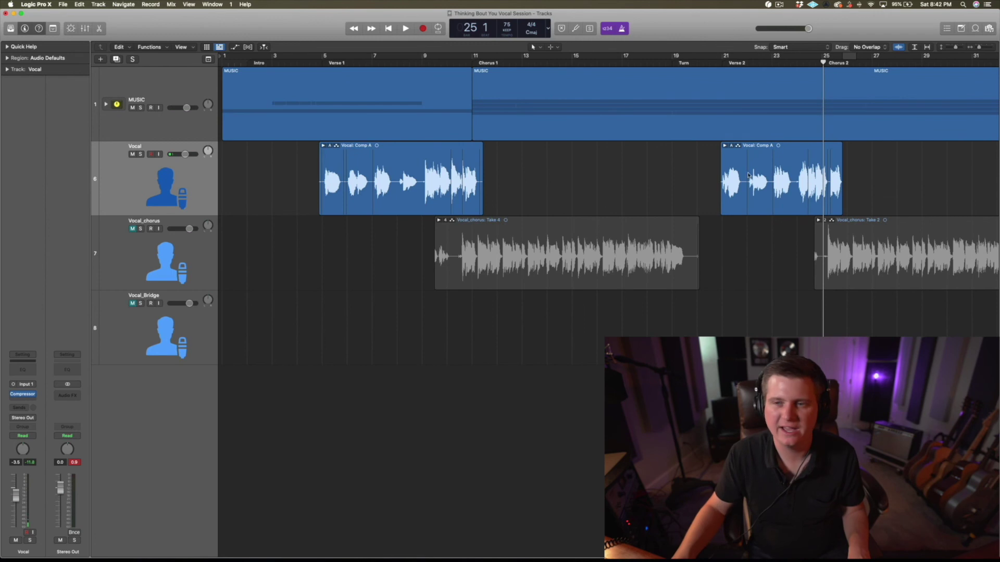
scroll(646, 188, right, 10)
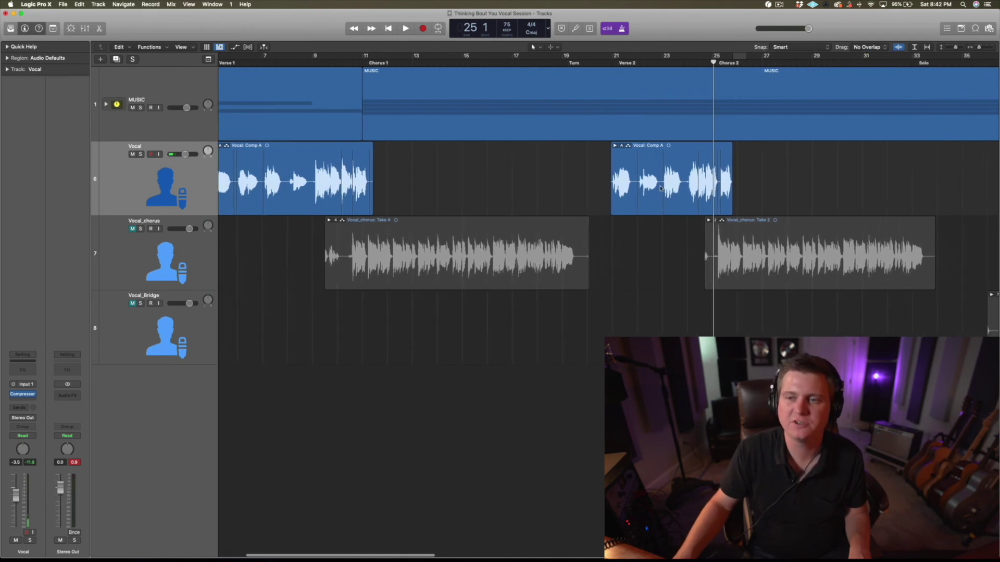